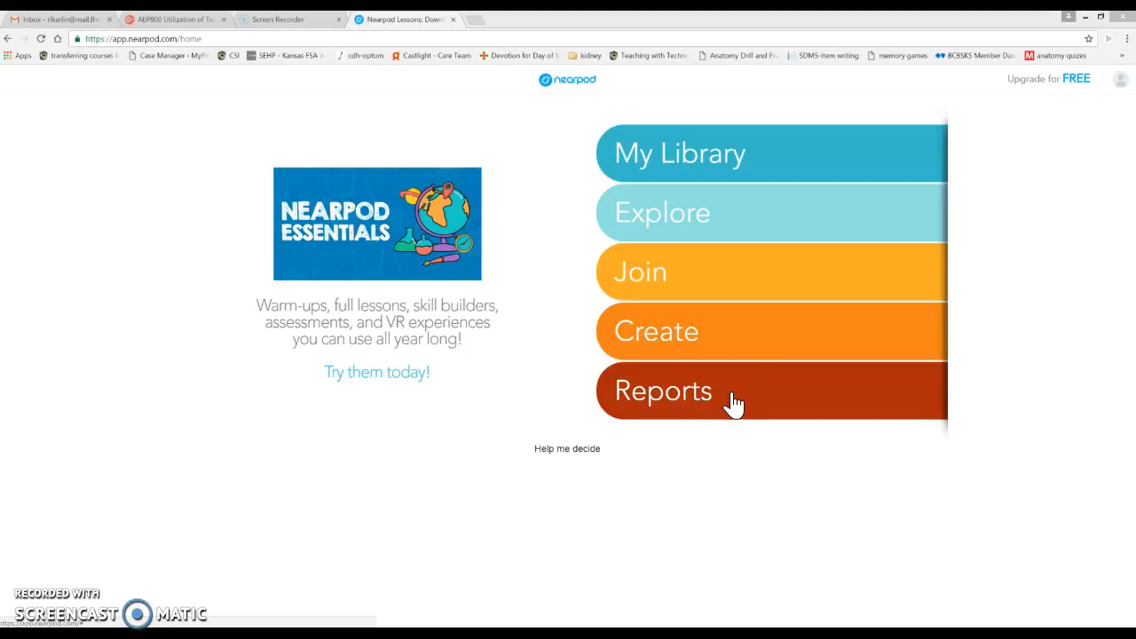
- Start creating a new lesson and title it "Aorta Review"
left_click(723, 336)
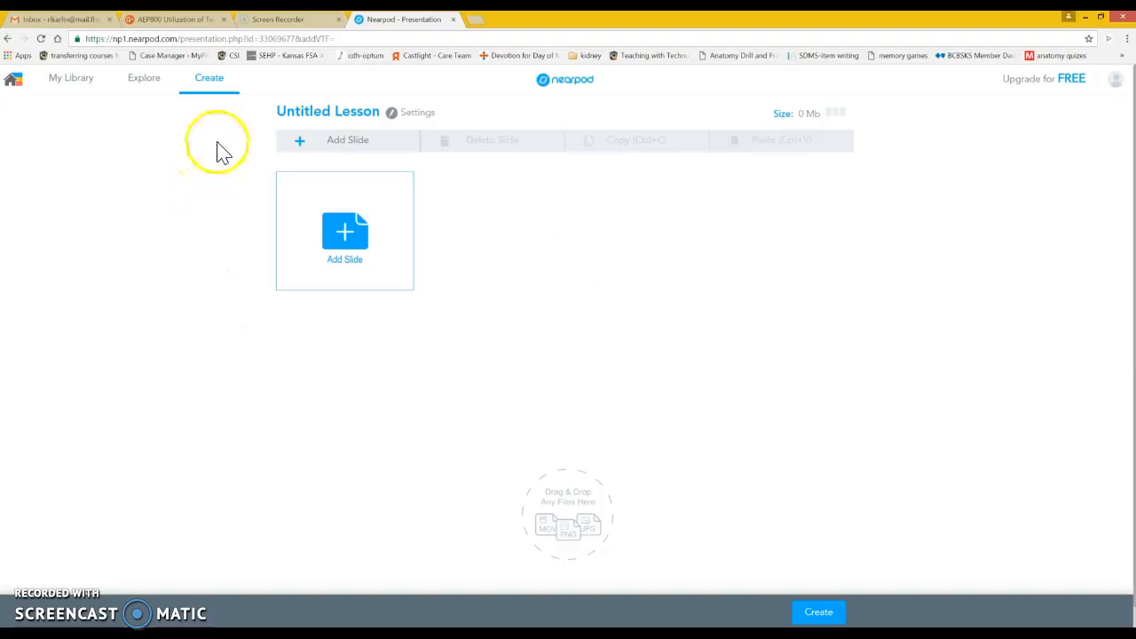
left_click(347, 112)
left_click(350, 112)
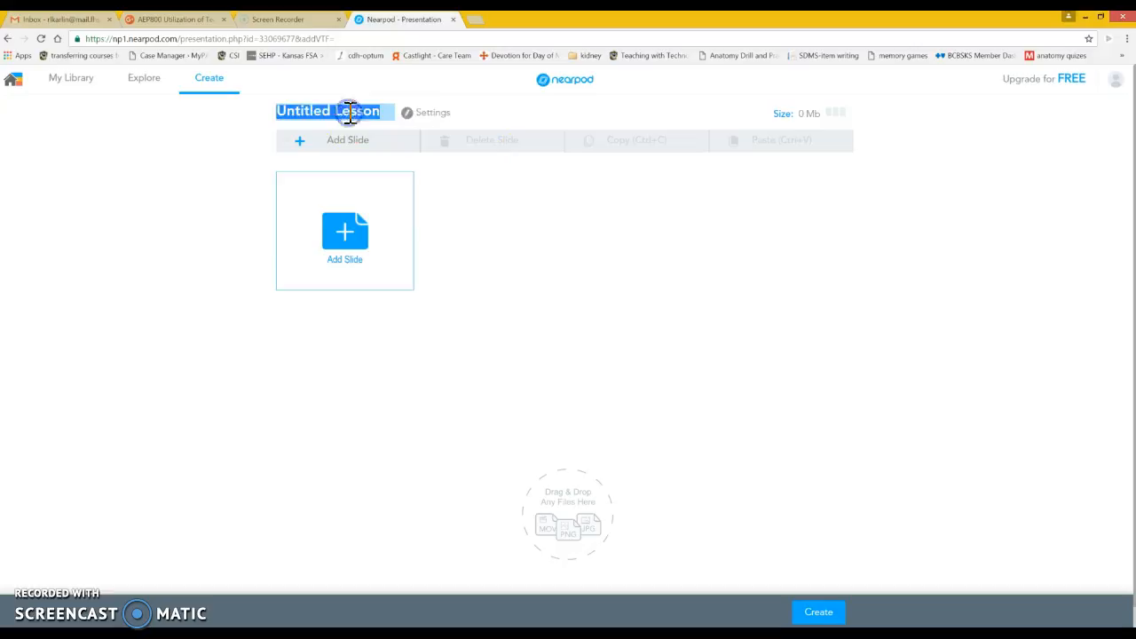
type("Aorta")
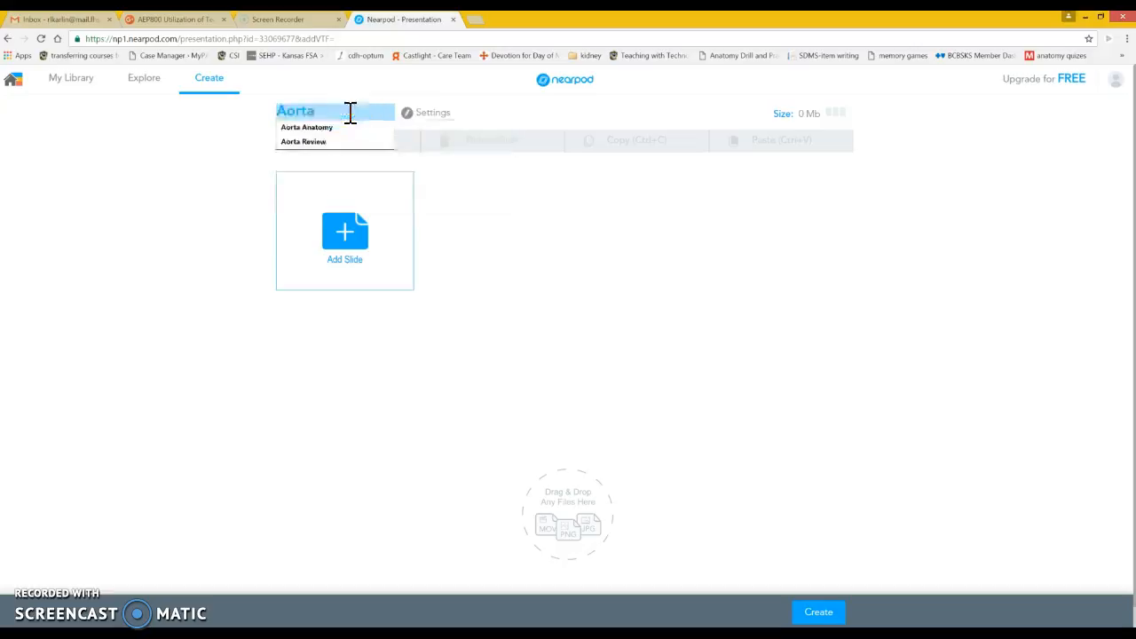
type(" Review")
key("Down")
key("Return")
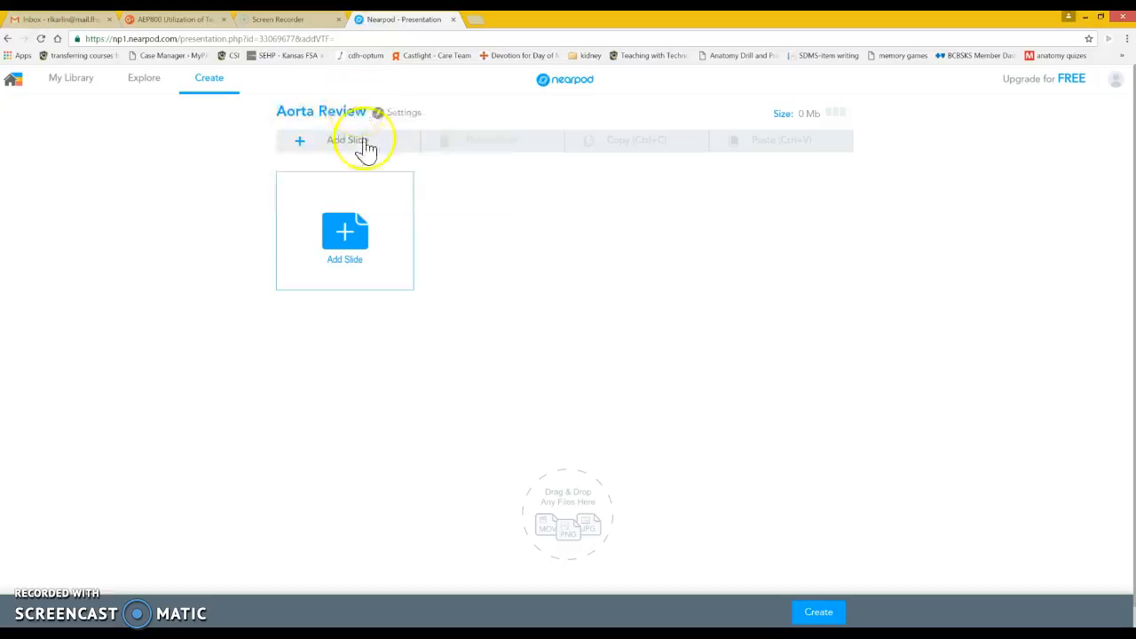
- Add a Draw It activity slide and upload the trapezoid outline image 6c44731770aacefda73bf17a8a260f6120c94fa2.png from the computer as its background
left_click(348, 242)
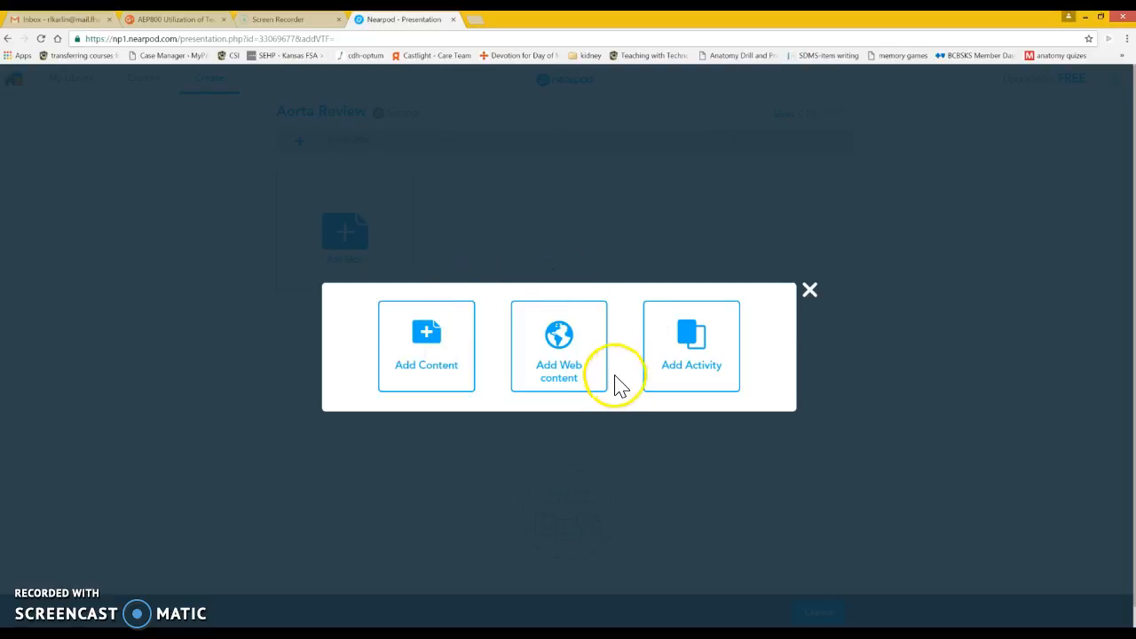
left_click(555, 377)
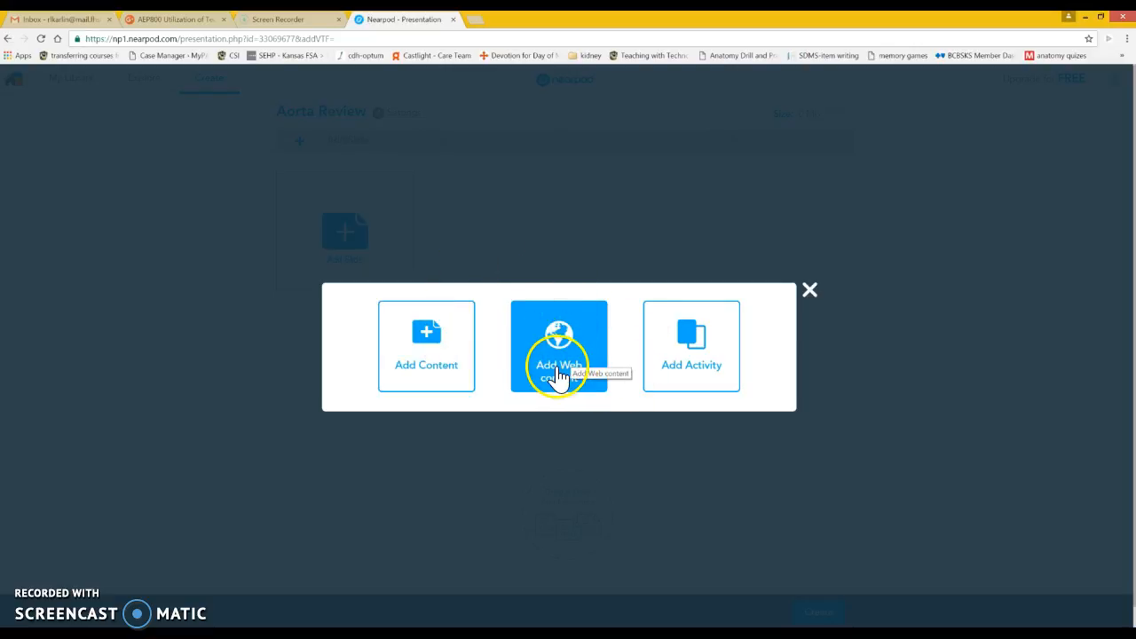
left_click(694, 377)
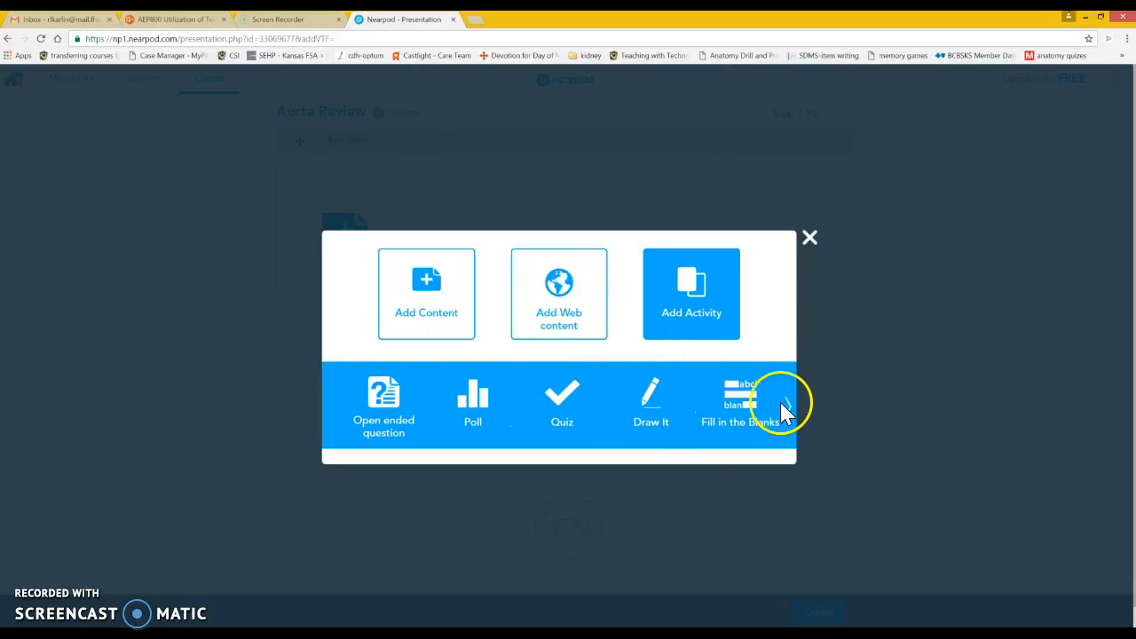
left_click(651, 403)
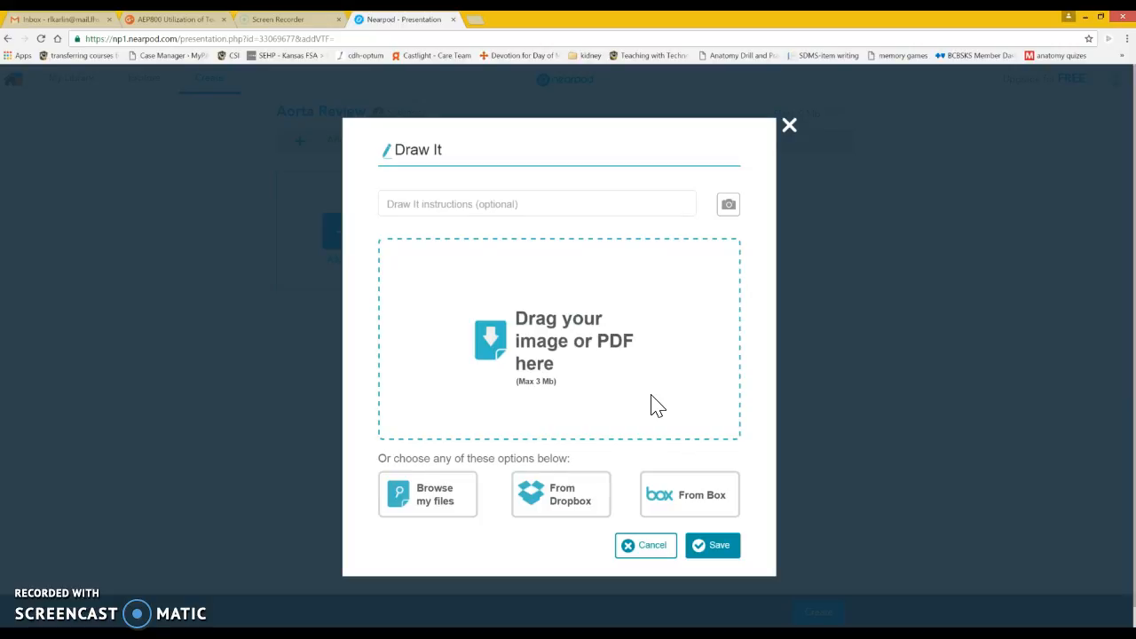
left_click(442, 497)
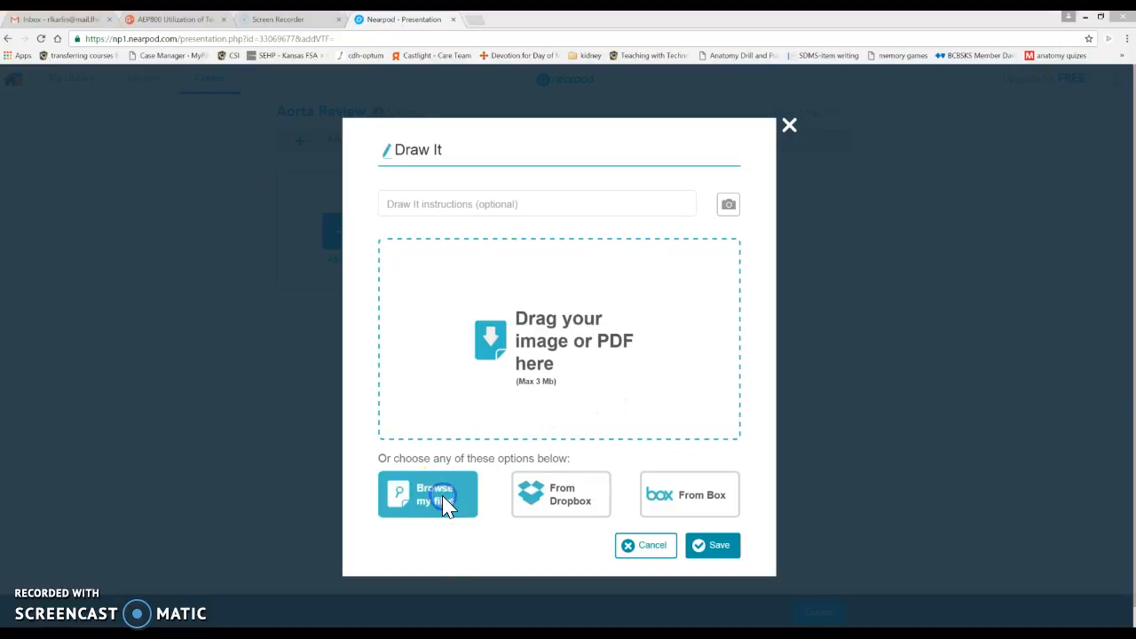
double_click(330, 183)
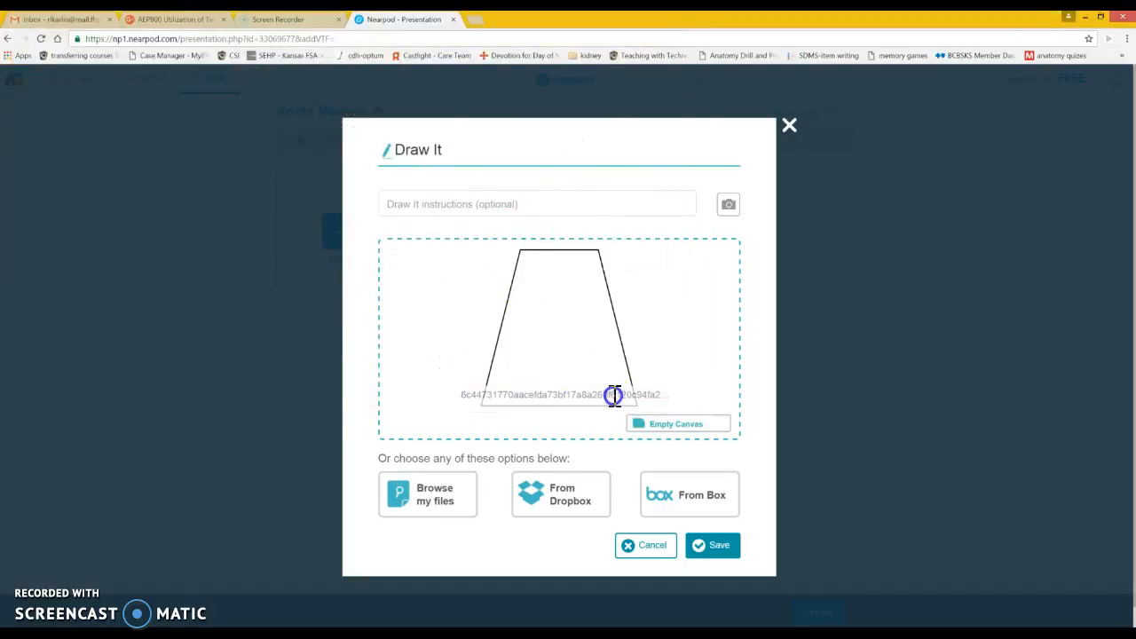
- Set the Draw It instructions to "Please draw related anatomy seen on a sagittal image of the proximal aorta." and save the activity
left_click(395, 204)
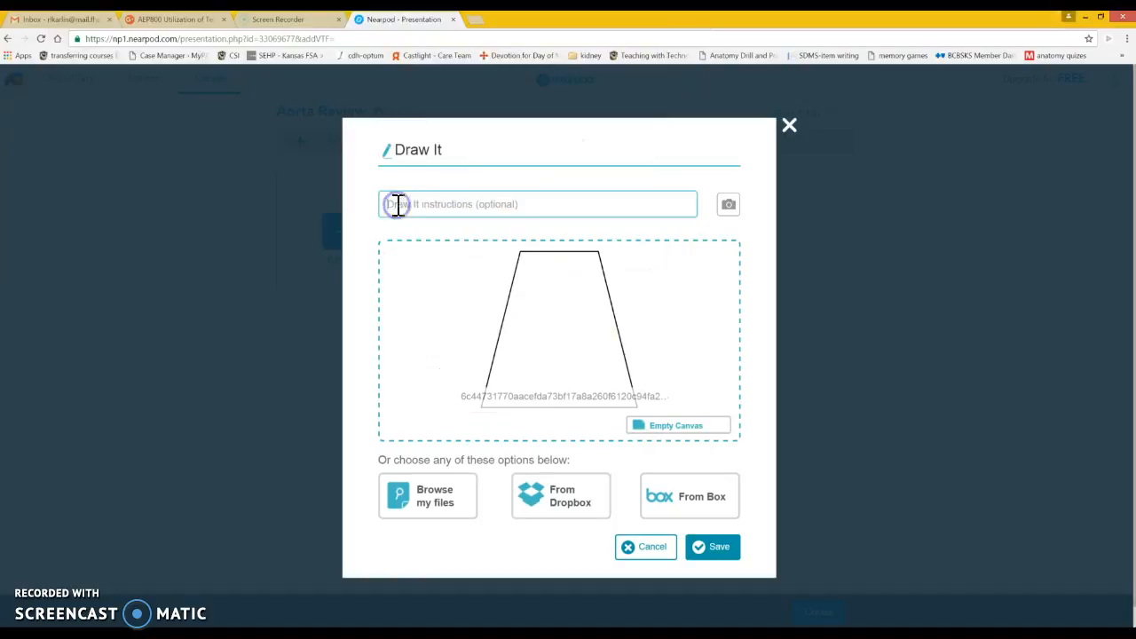
type("P")
key("Down")
key("Return")
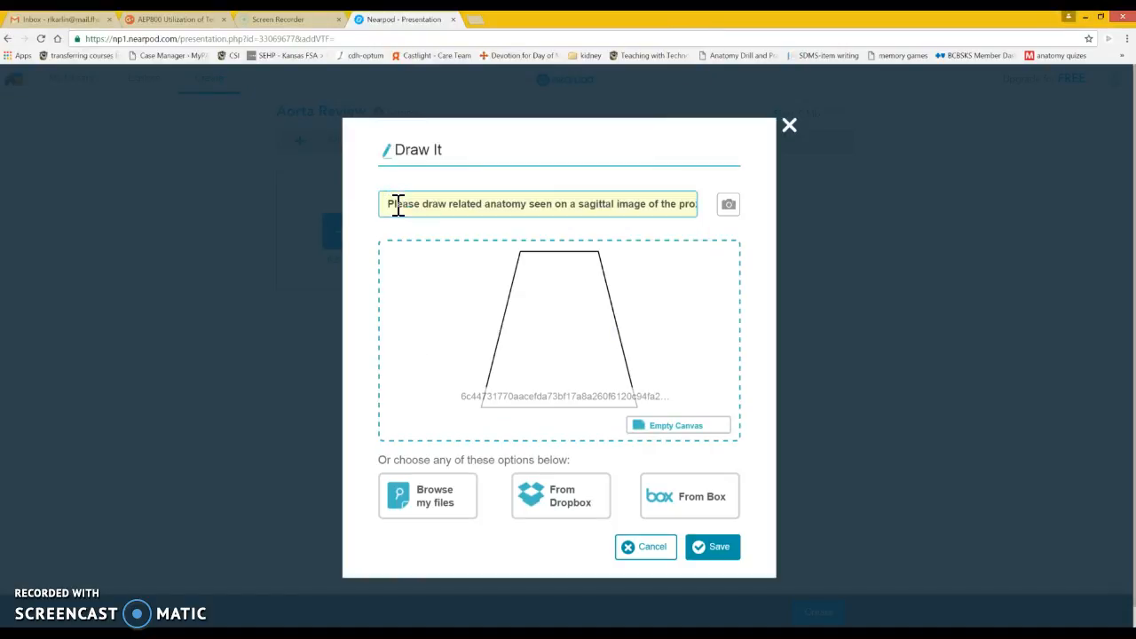
left_click(722, 550)
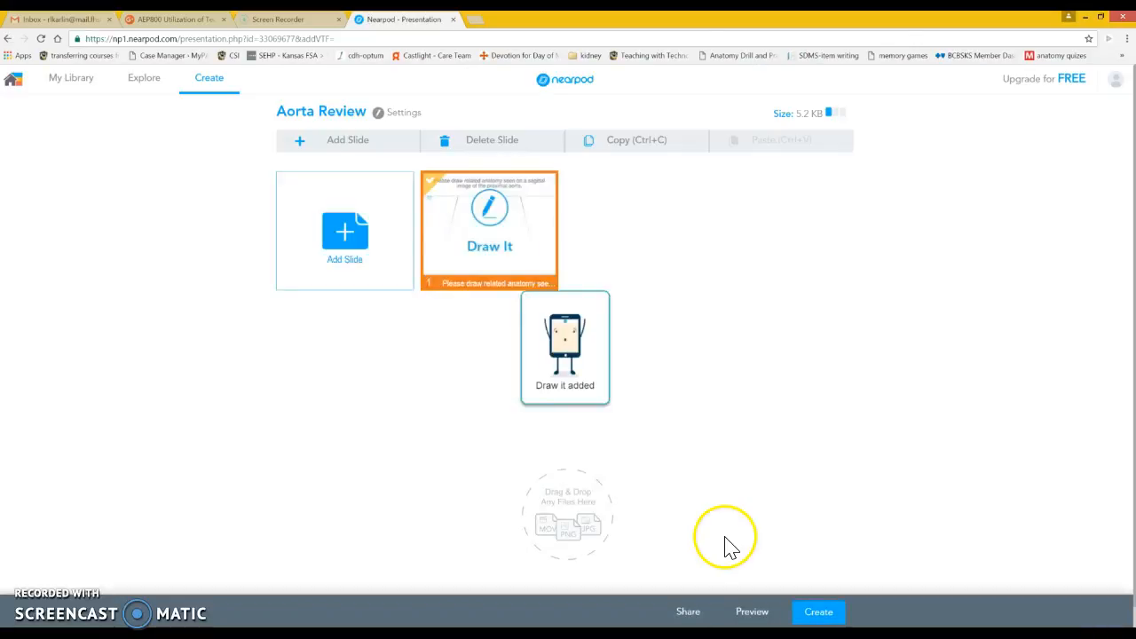
- Add a content slide with the Slide Editor and insert the image Picture1.jpg from the AO pictures folder
left_click(346, 232)
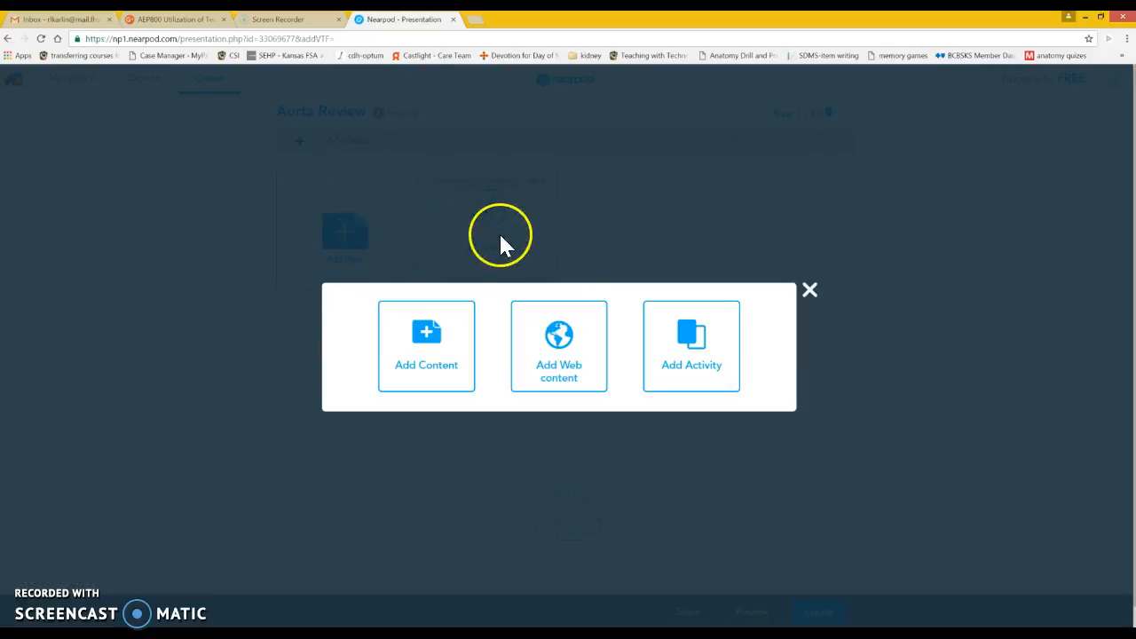
left_click(438, 336)
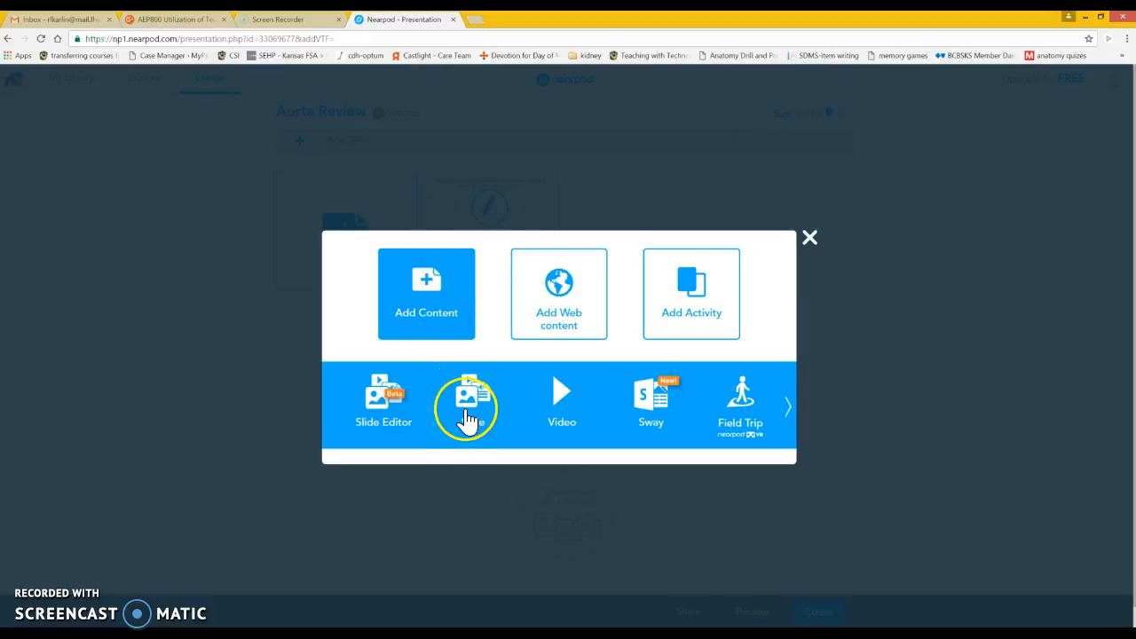
left_click(380, 404)
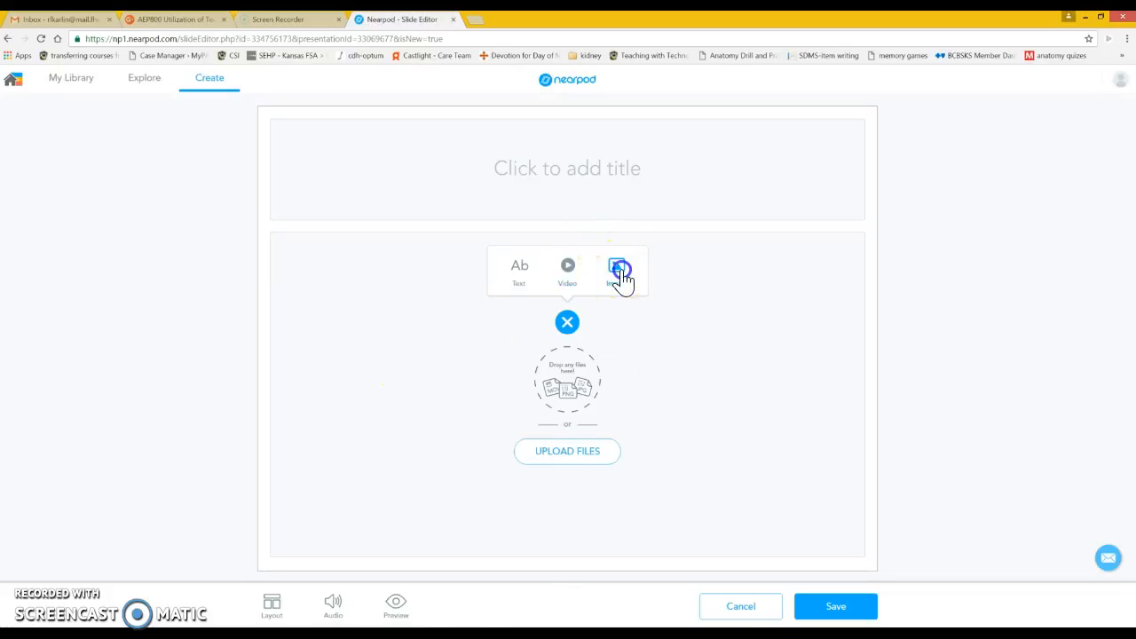
left_click(617, 271)
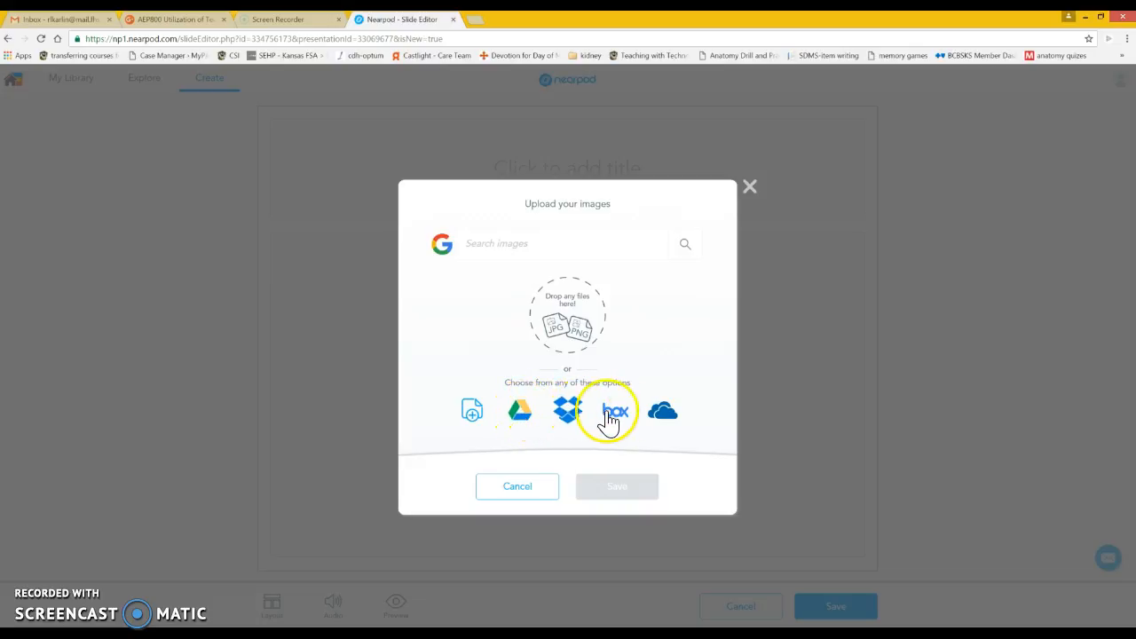
left_click(474, 414)
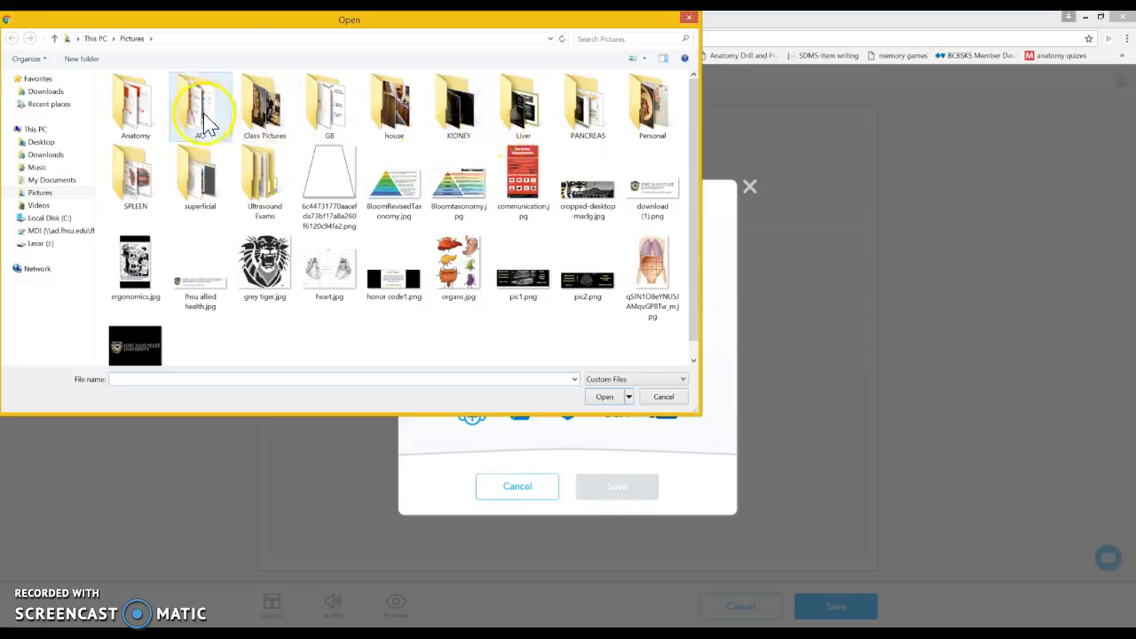
double_click(204, 124)
left_click(592, 113)
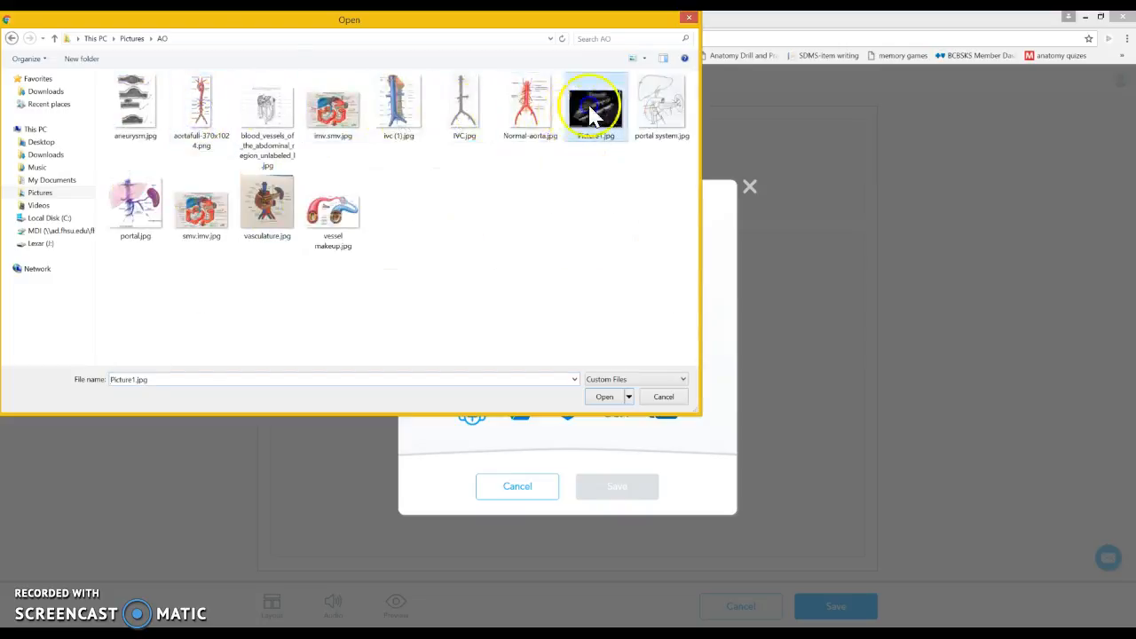
double_click(592, 114)
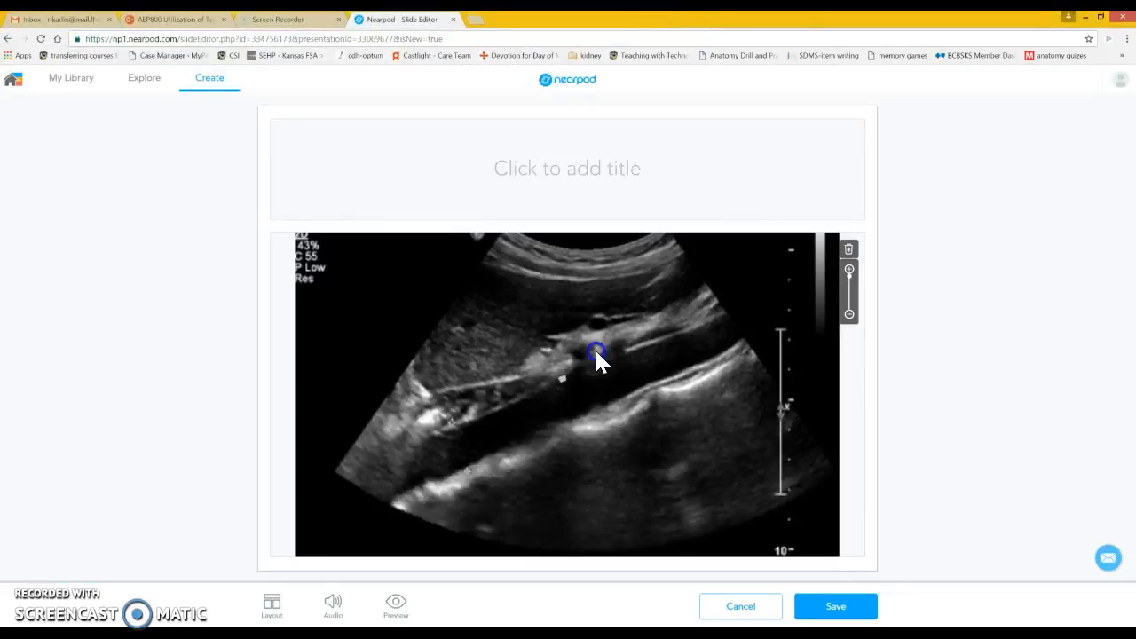
- Title the ultrasound image slide "Sagital Proximal Aorta" and save it
left_click(591, 172)
type("Sagit")
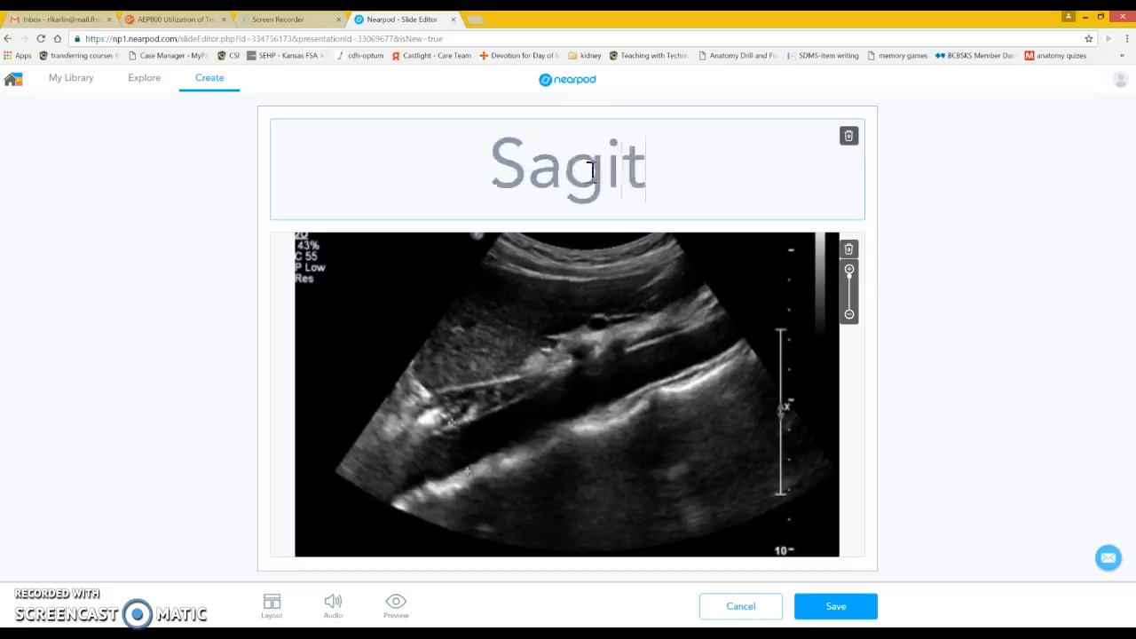
type("al")
key("BackSpace")
key("BackSpace")
type("tal Pro")
key("BackSpace")
key("BackSpace")
key("BackSpace")
key("BackSpace")
key("BackSpace")
key("BackSpace")
key("BackSpace")
type("al Proximal Aorta")
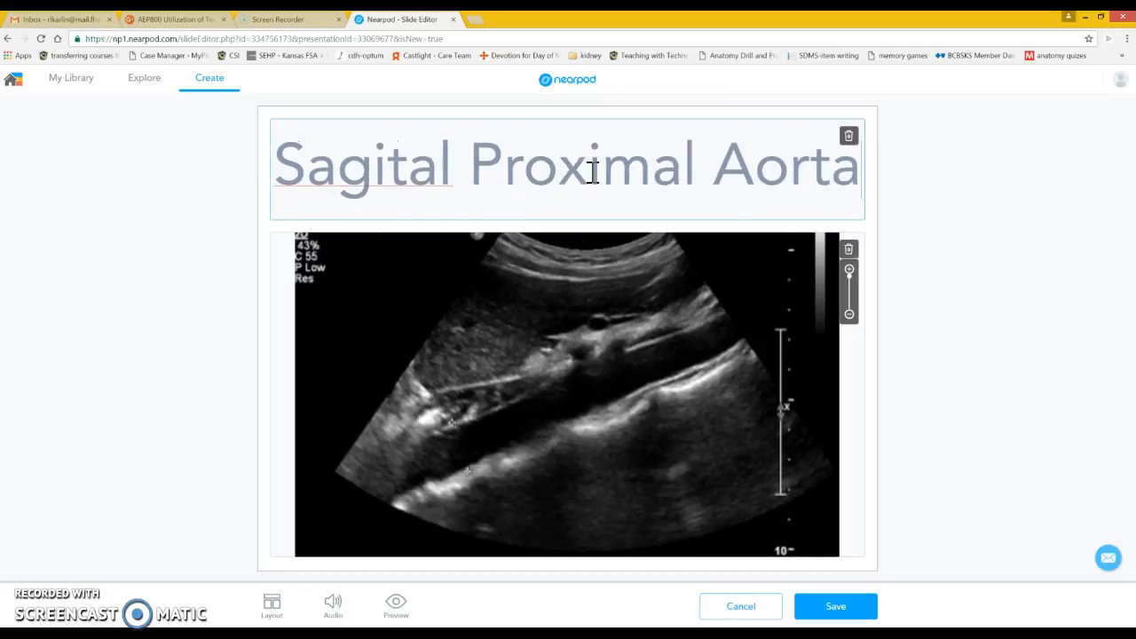
left_click(836, 606)
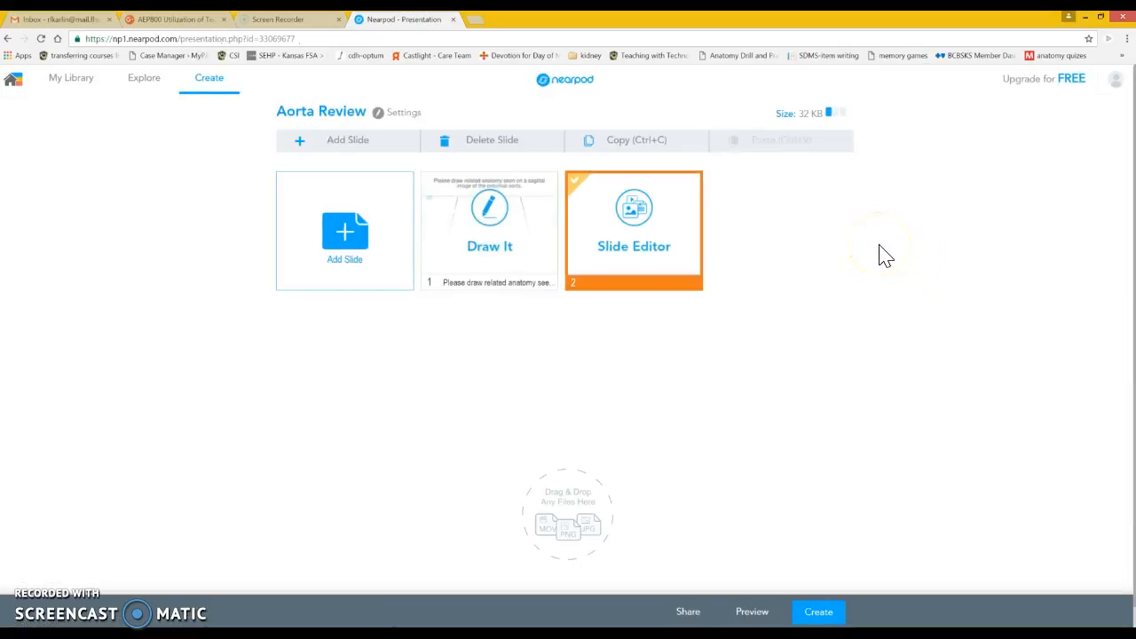
- Add a Quiz activity titled "Aorta Review" with the question "What is the first branch off the aorta?"
left_click(350, 237)
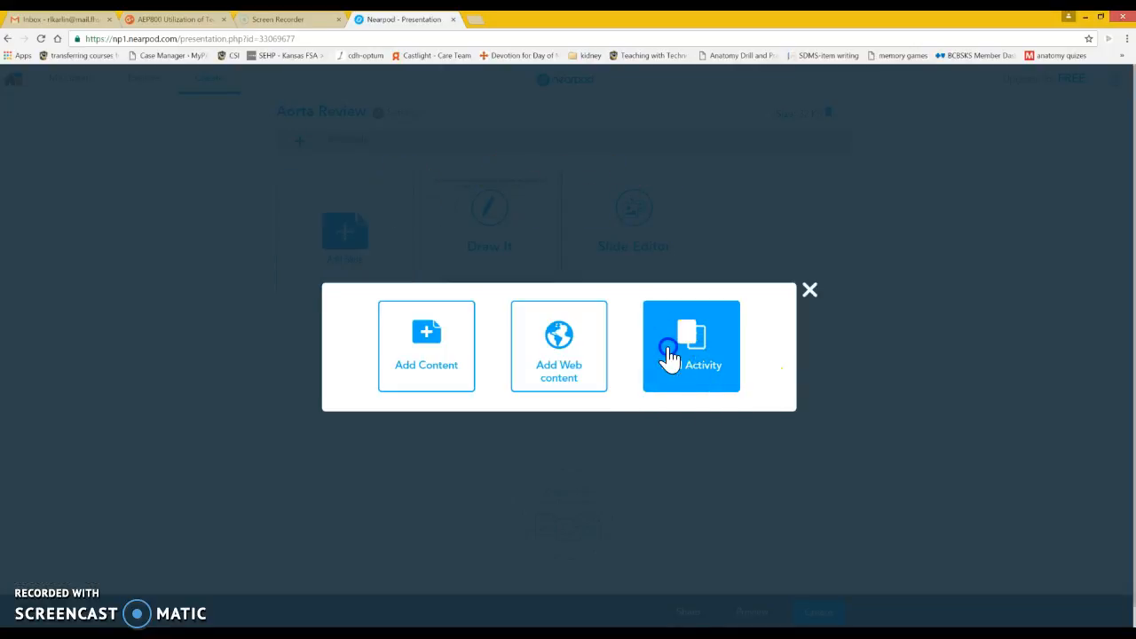
left_click(670, 352)
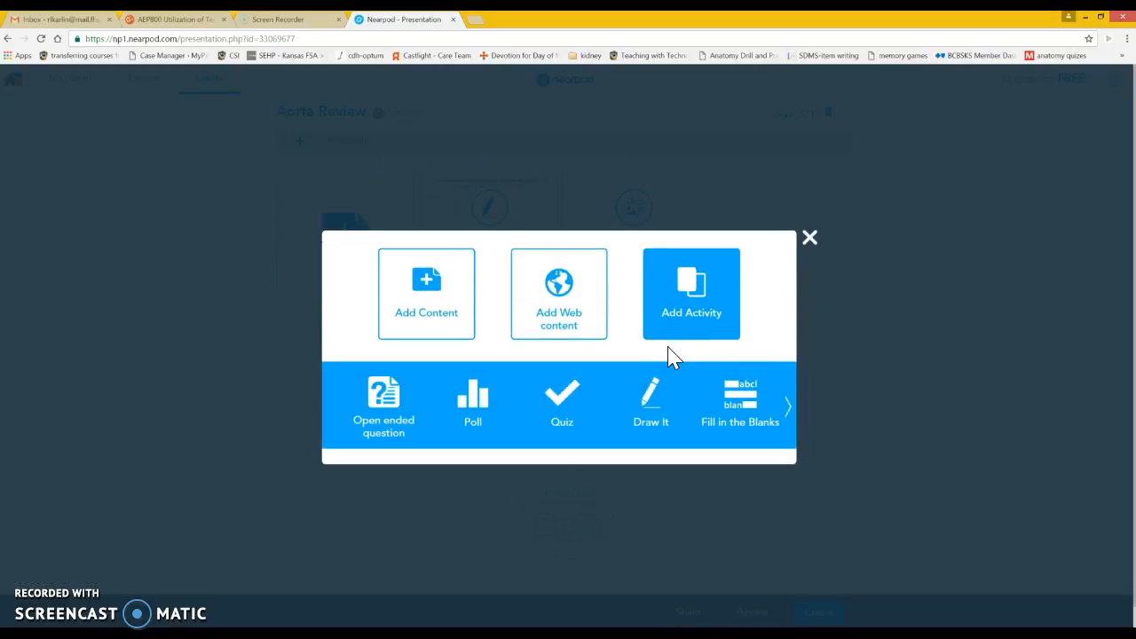
left_click(543, 402)
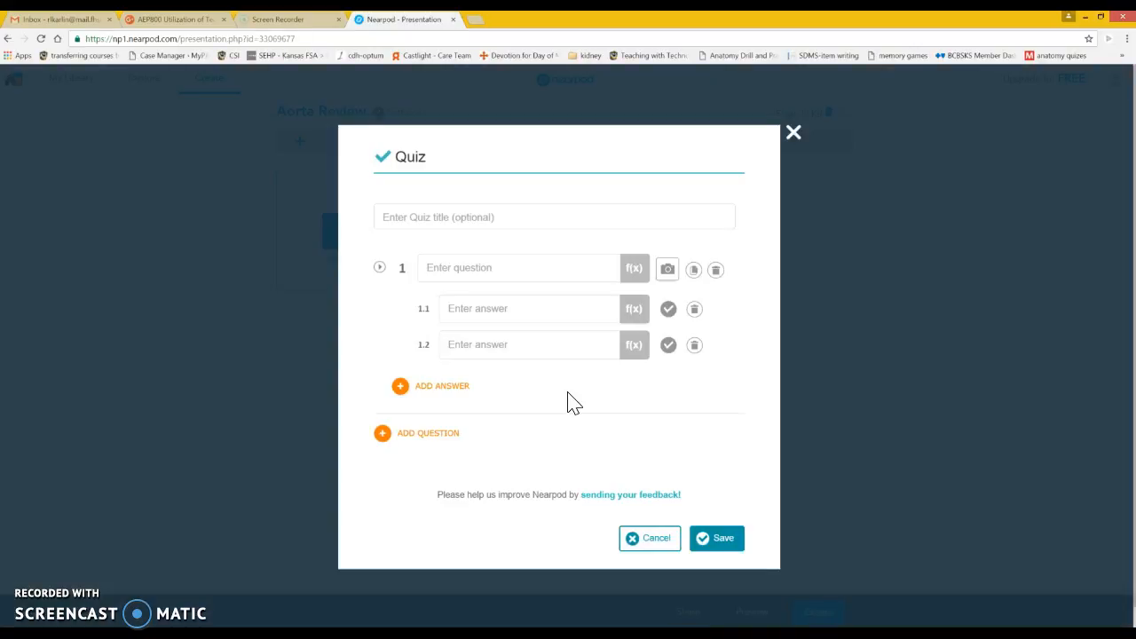
left_click(432, 221)
type("A")
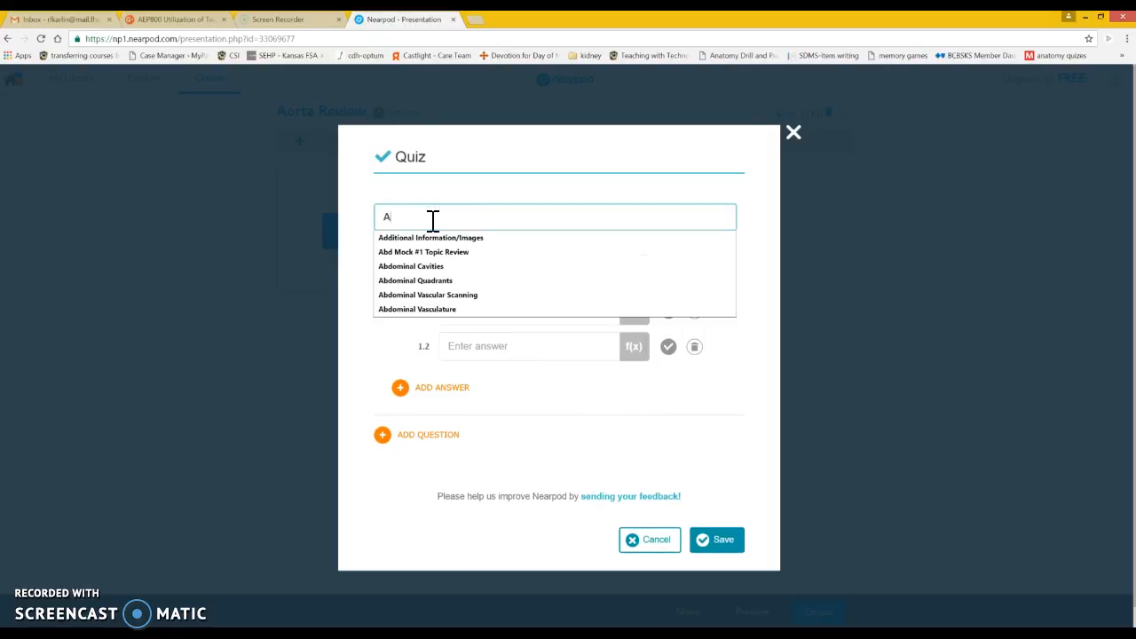
type("orta Review")
key("Tab")
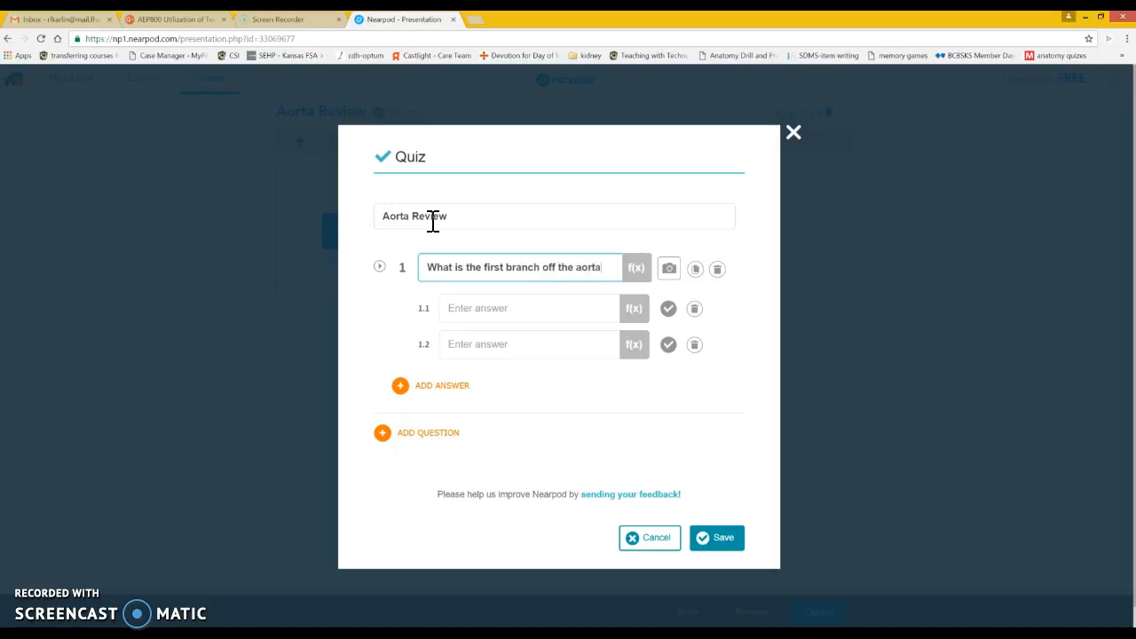
- Enter the answers "Celiac Trunk" and "SMA", mark Celiac Trunk as correct, and save the quiz
left_click(476, 306)
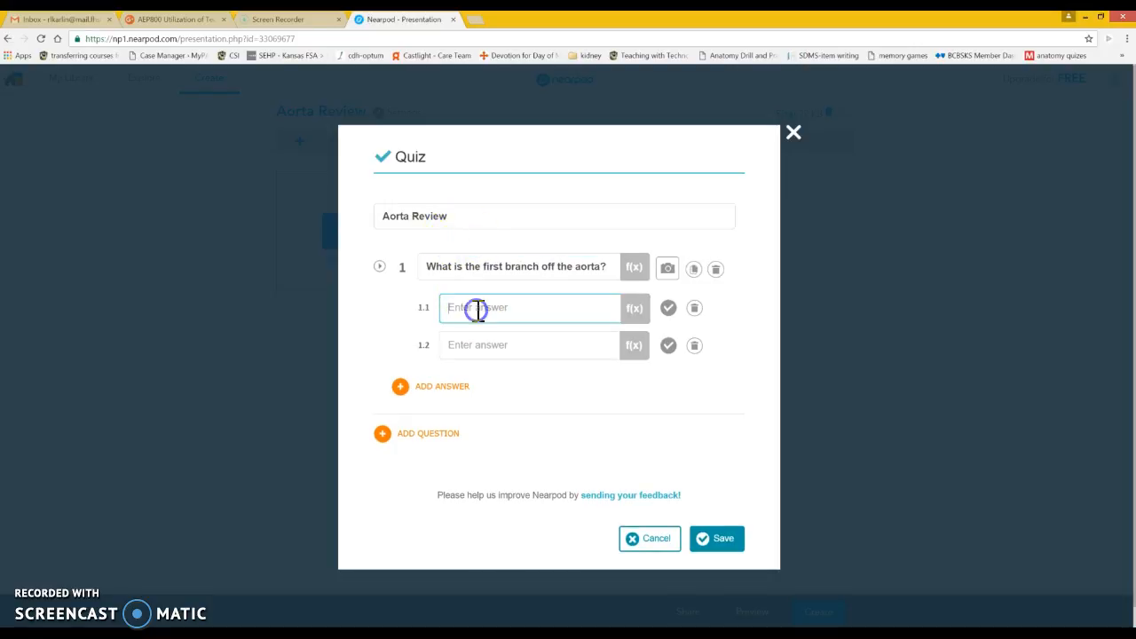
type("Celiac Trunk")
key("Tab")
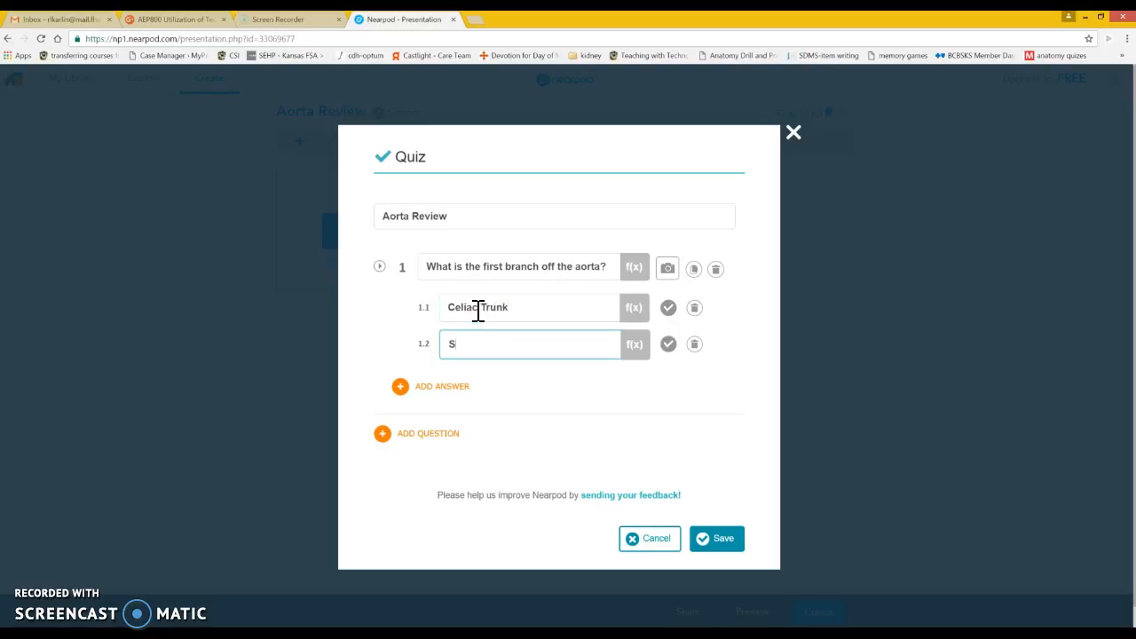
left_click(668, 308)
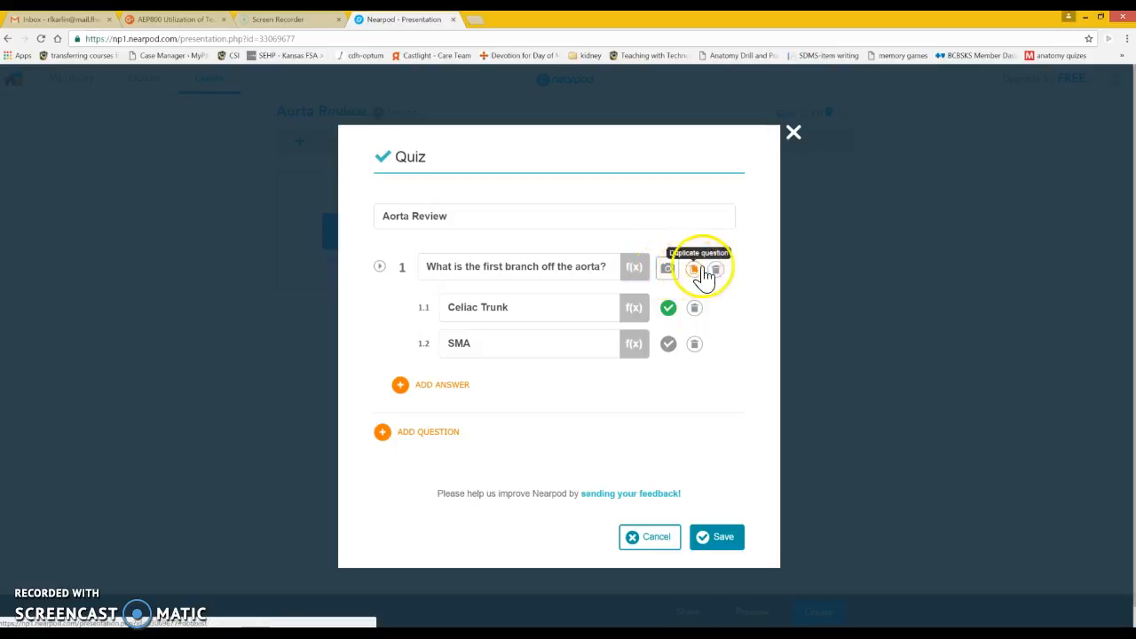
left_click(706, 552)
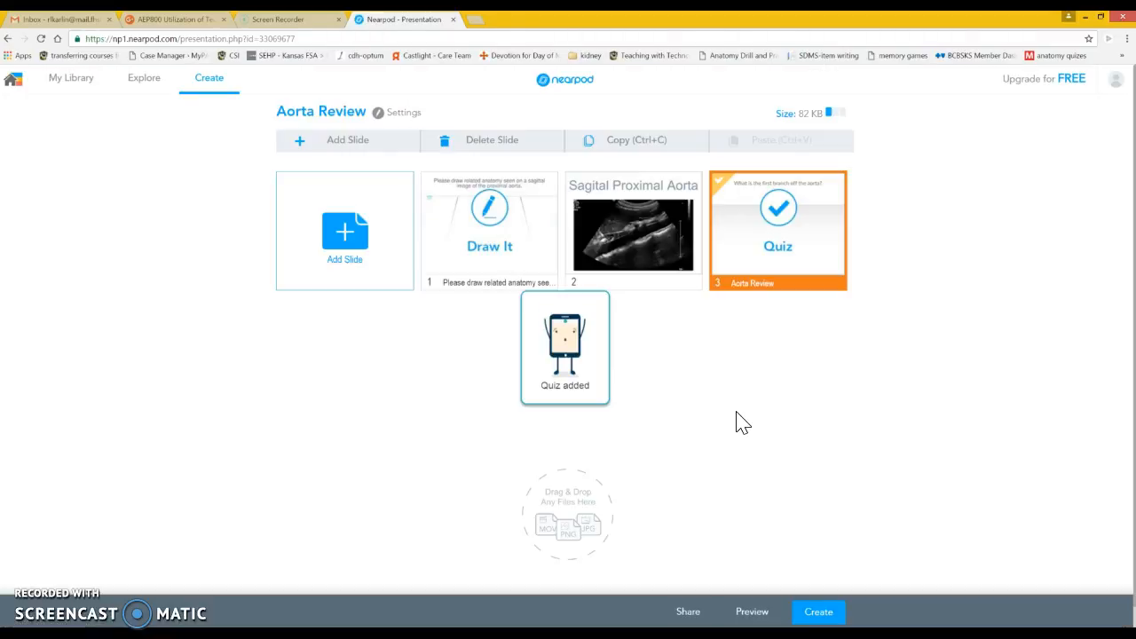
- Open the preview of the Aorta Review lesson from the library
left_click(727, 416)
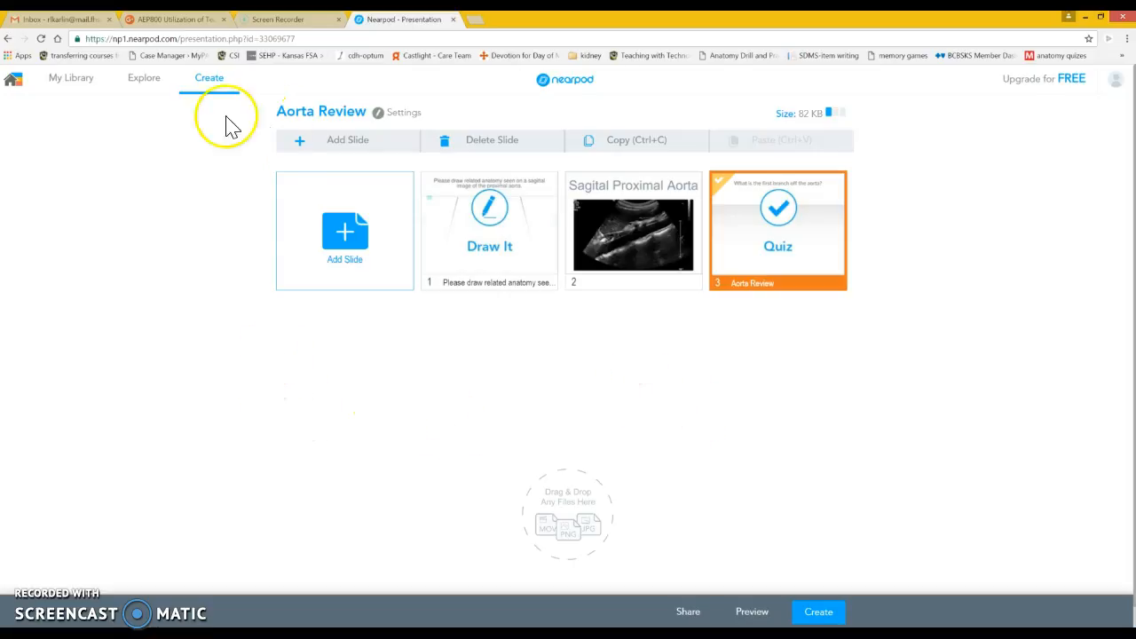
left_click(54, 77)
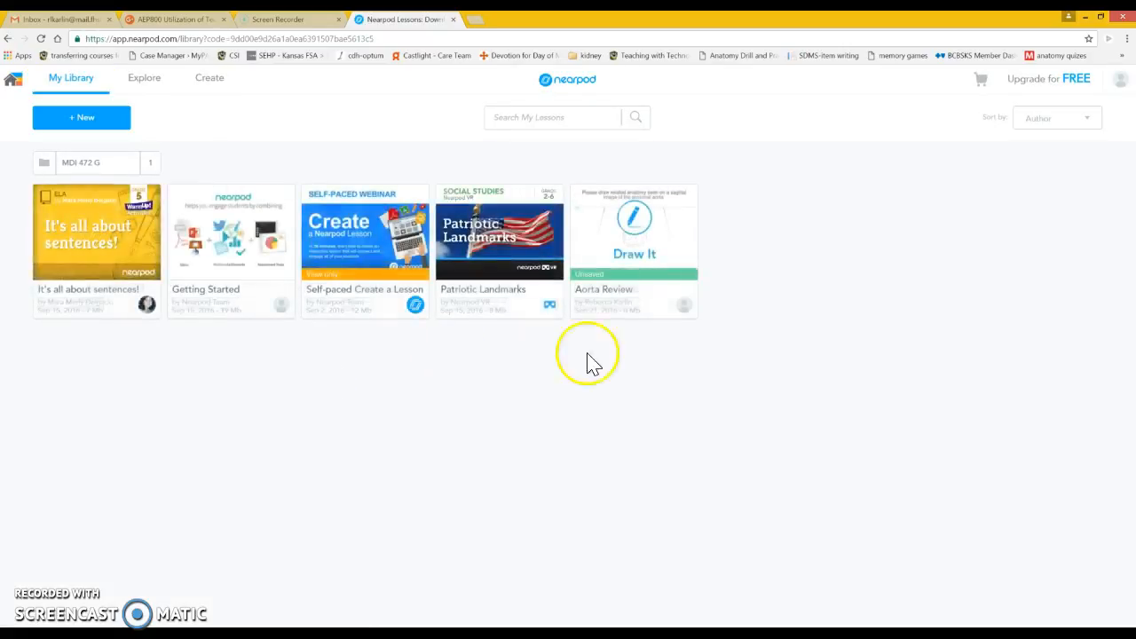
mouse_move(679, 244)
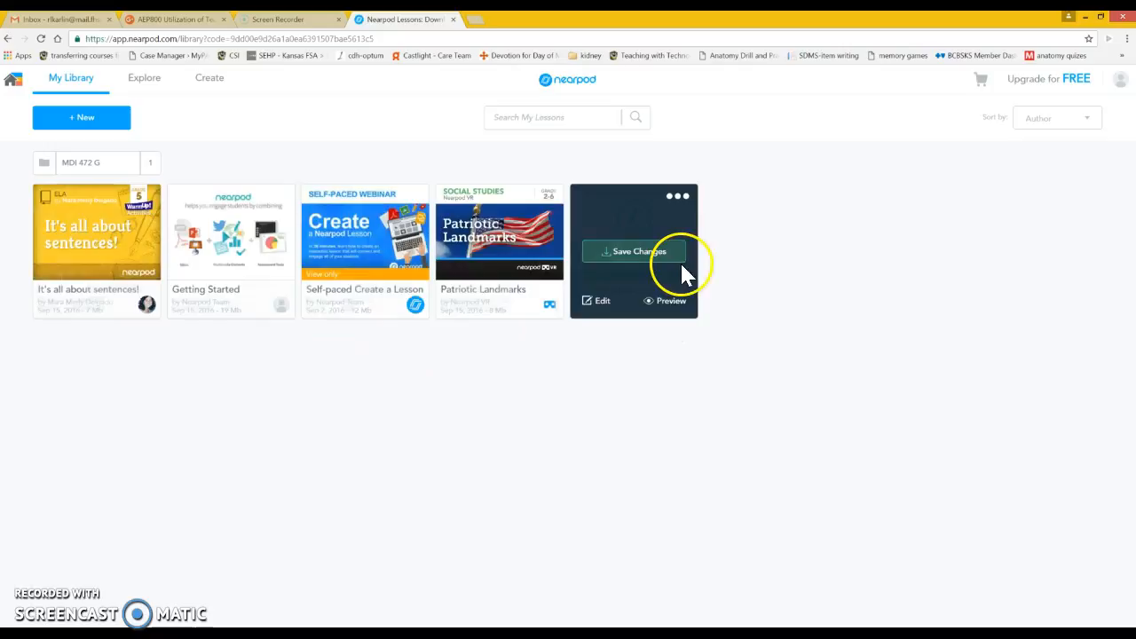
left_click(670, 304)
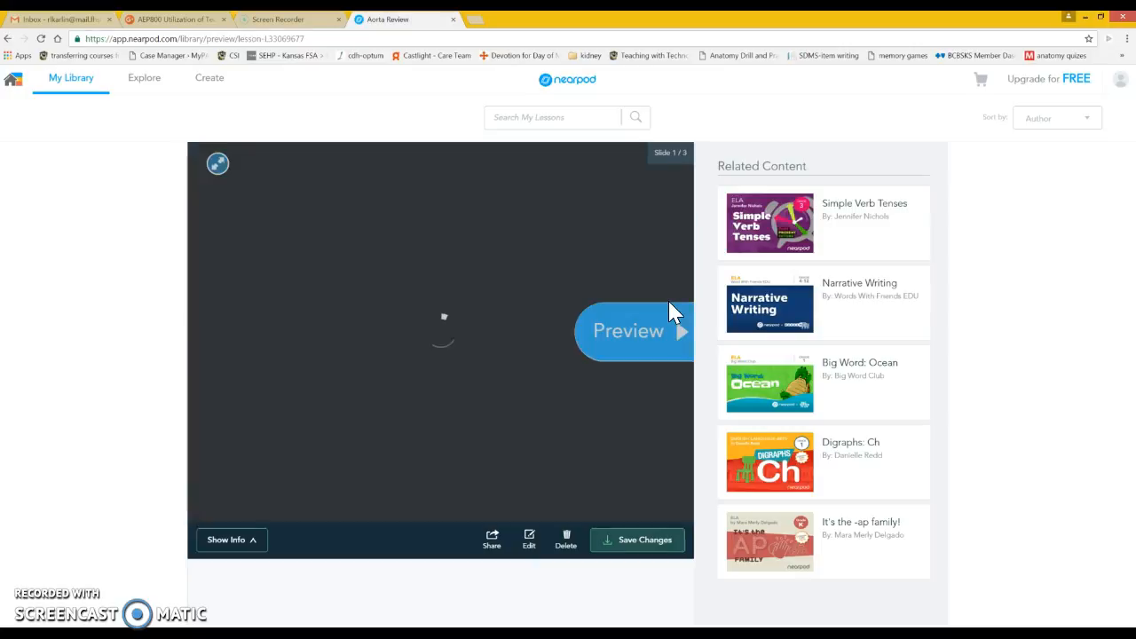
left_click(662, 306)
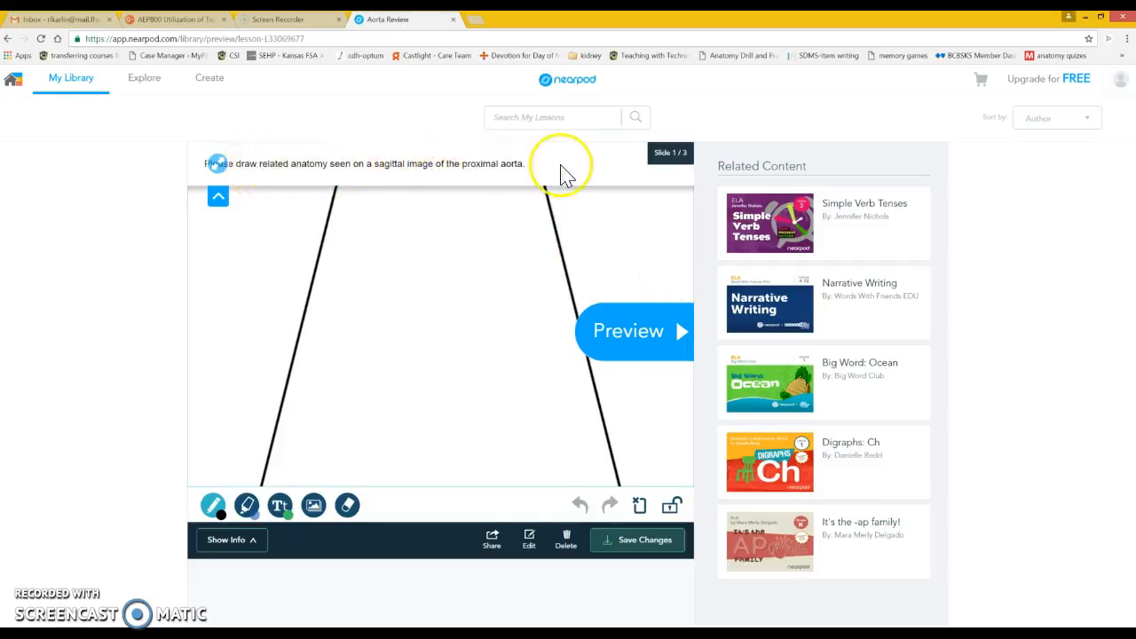
- Test the previewed lesson by scribbling on the Draw It slide, then advance to the quiz and choose Celiac Trunk
mouse_move(439, 387)
left_mouse_down()
mouse_move(364, 352)
mouse_move(512, 360)
mouse_move(431, 320)
mouse_move(457, 324)
left_mouse_up()
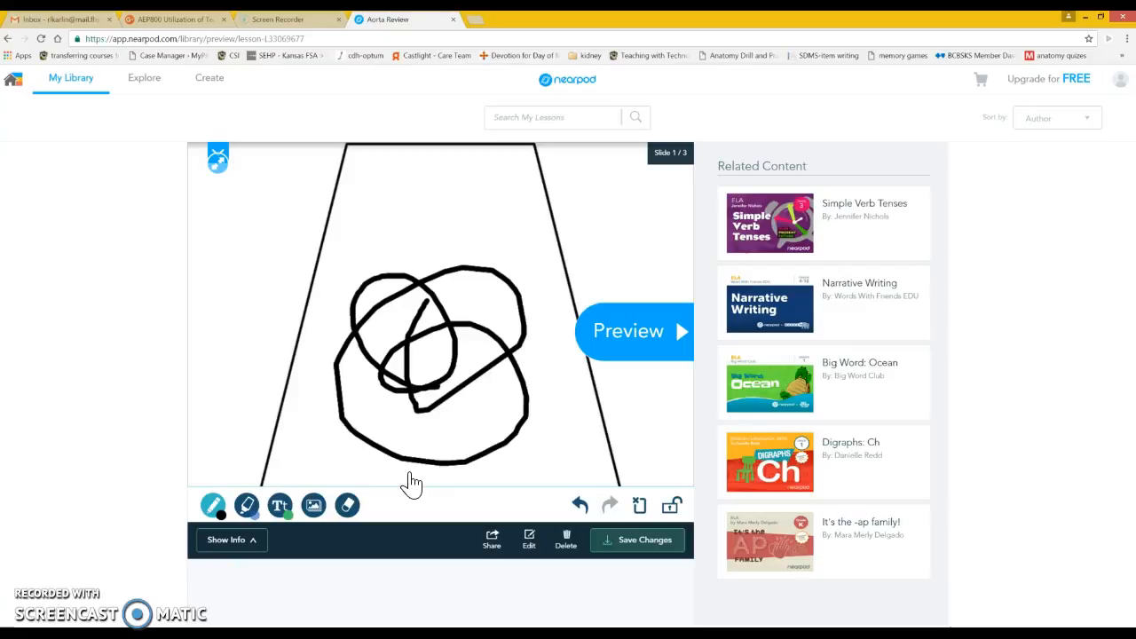
left_click(609, 335)
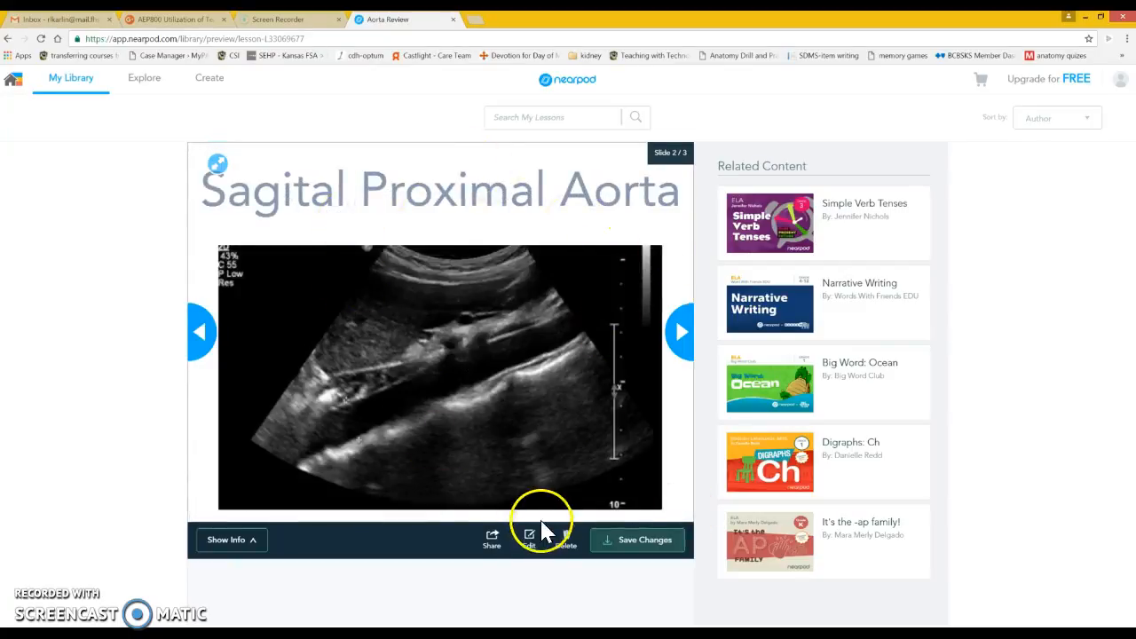
left_click(679, 335)
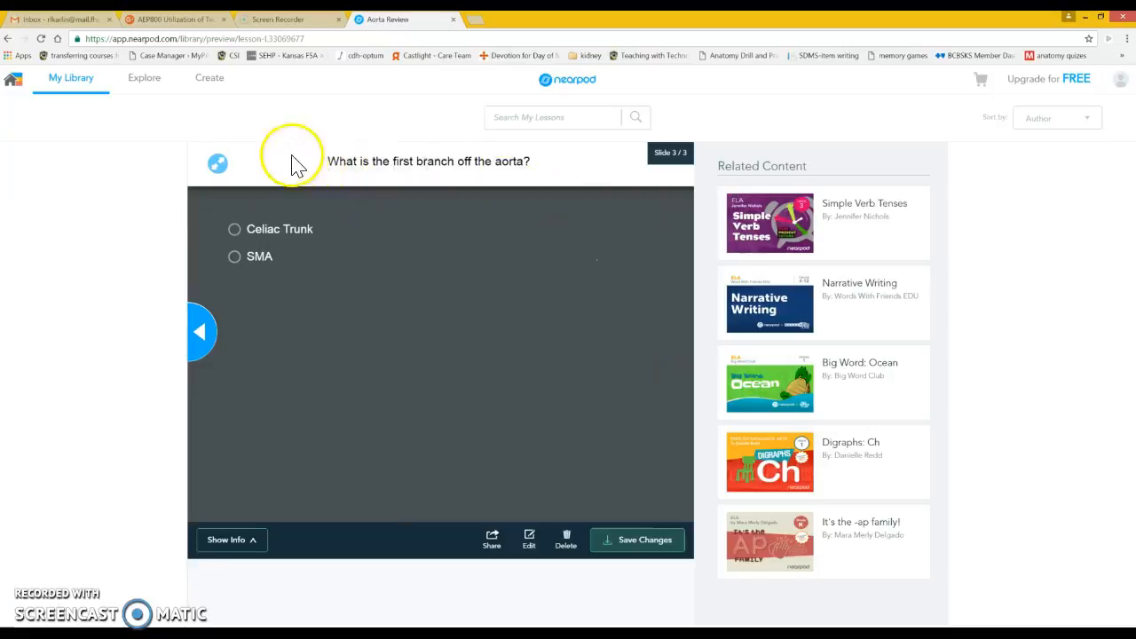
left_click(236, 227)
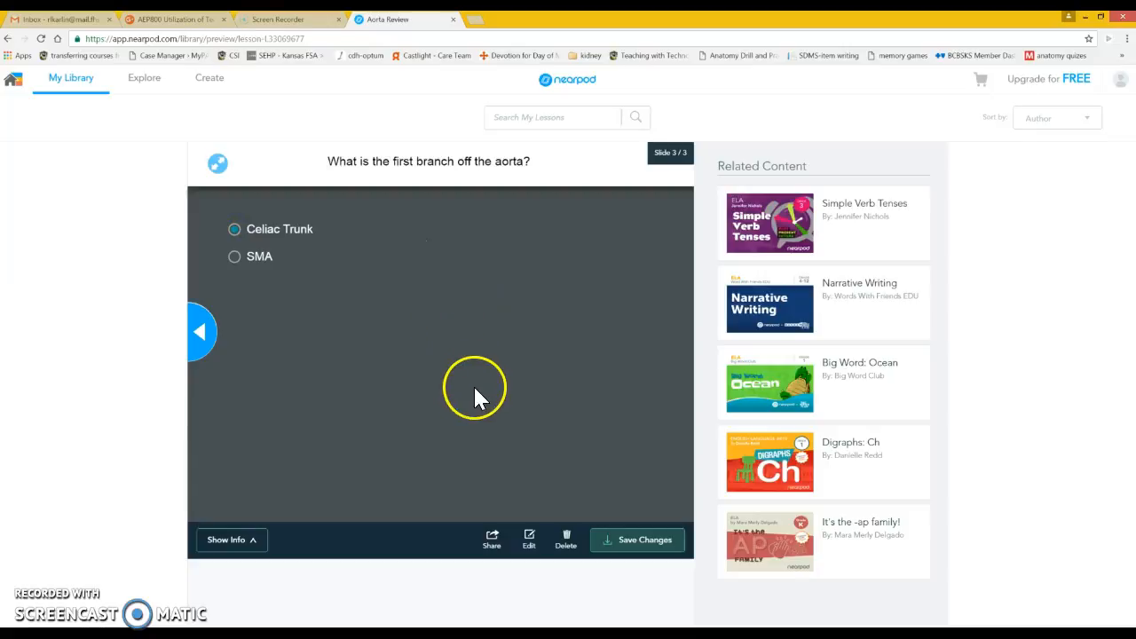
- Return to the library, start saving the Aorta Review lesson's changes and set its grade level to Higher Ed
left_click(52, 93)
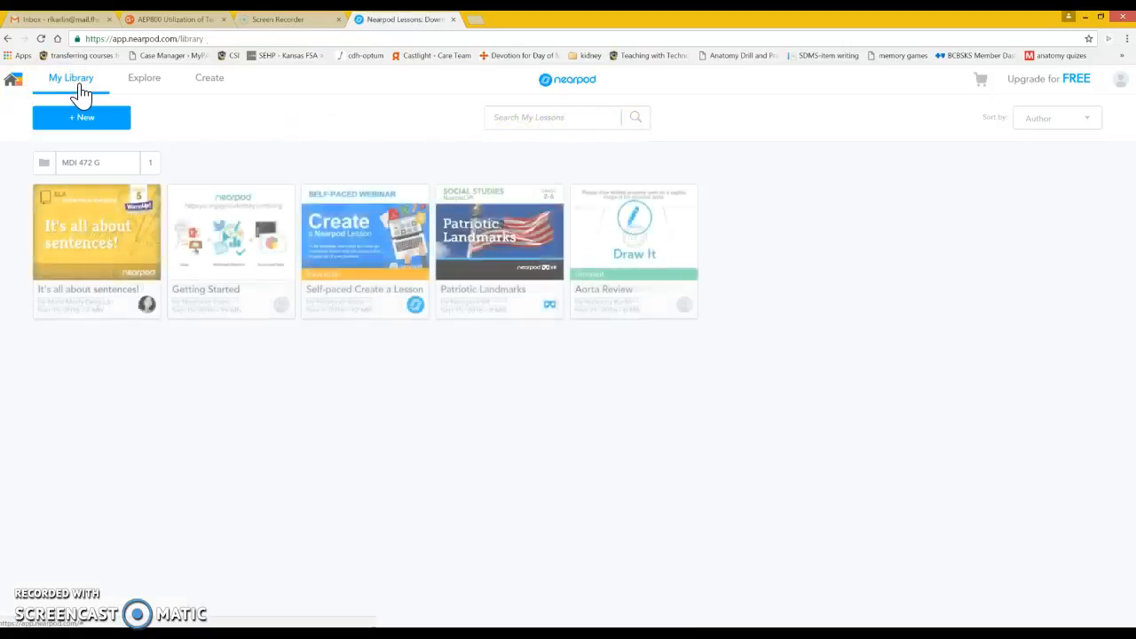
mouse_move(624, 229)
left_click(653, 252)
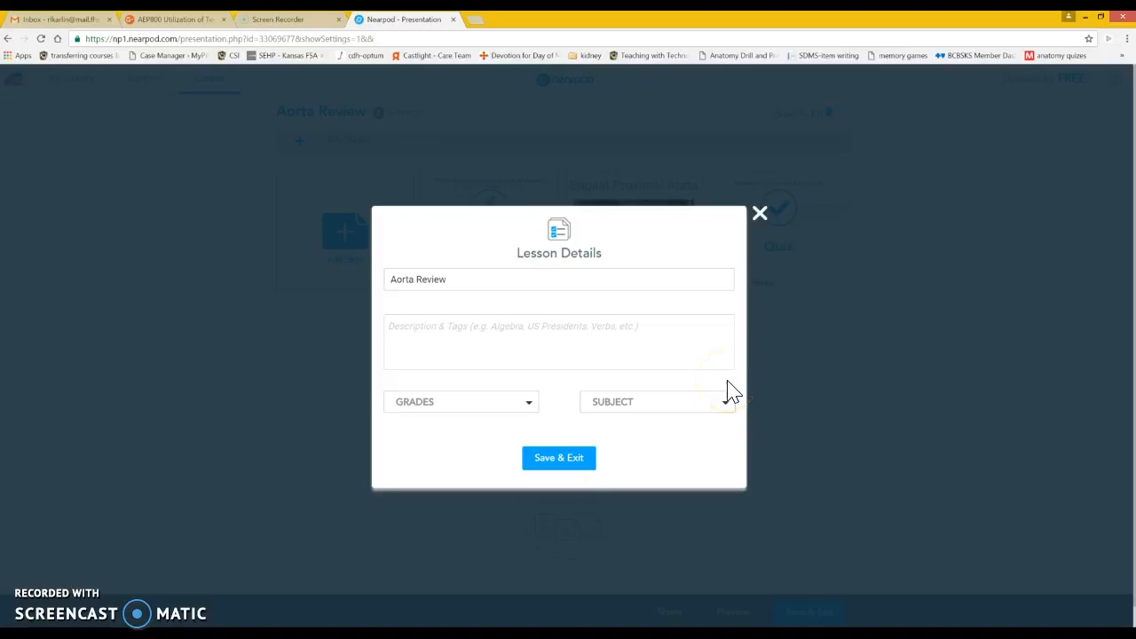
left_click(519, 410)
left_click(556, 401)
left_click(528, 405)
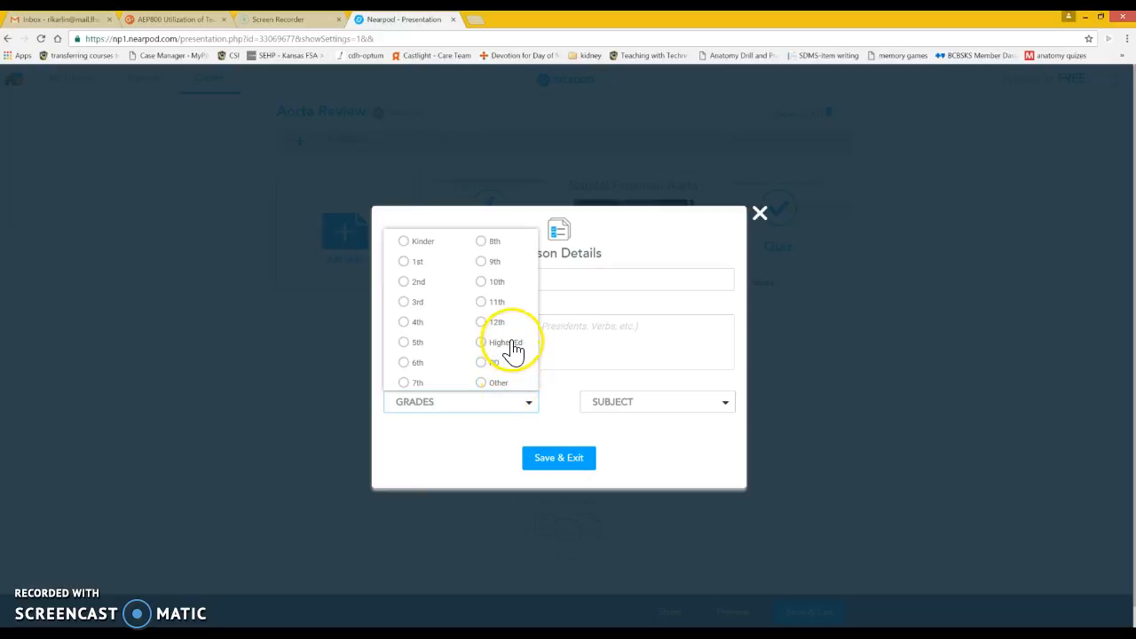
left_click(513, 347)
- Set the lesson's subject to Science, then save the lesson and exit
left_click(673, 412)
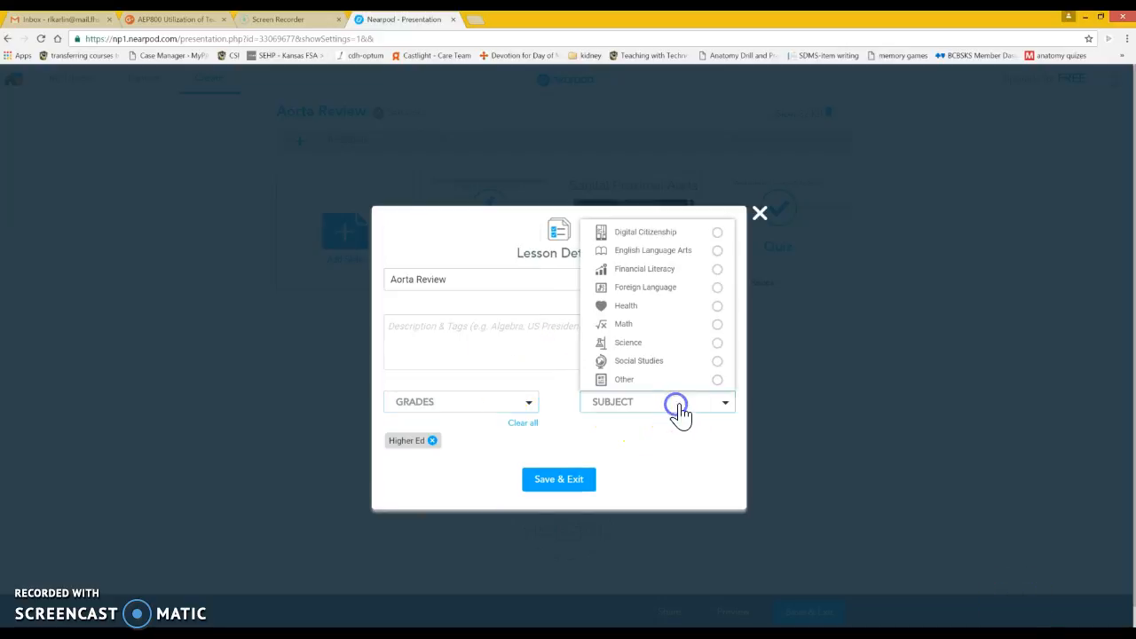
left_click(649, 344)
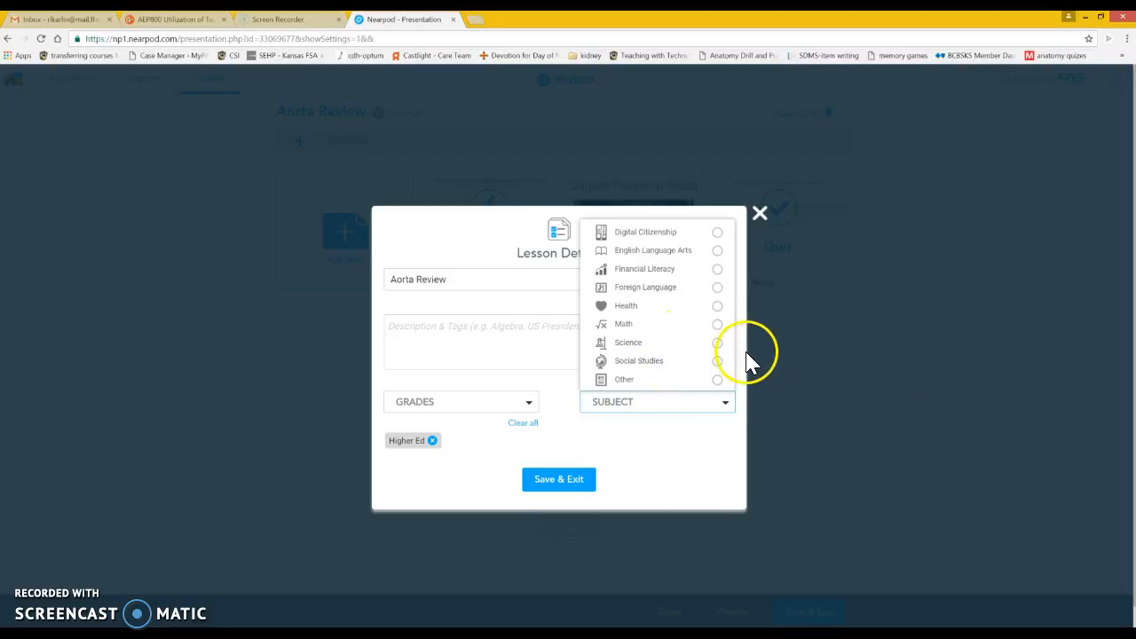
left_click(717, 342)
left_click(557, 493)
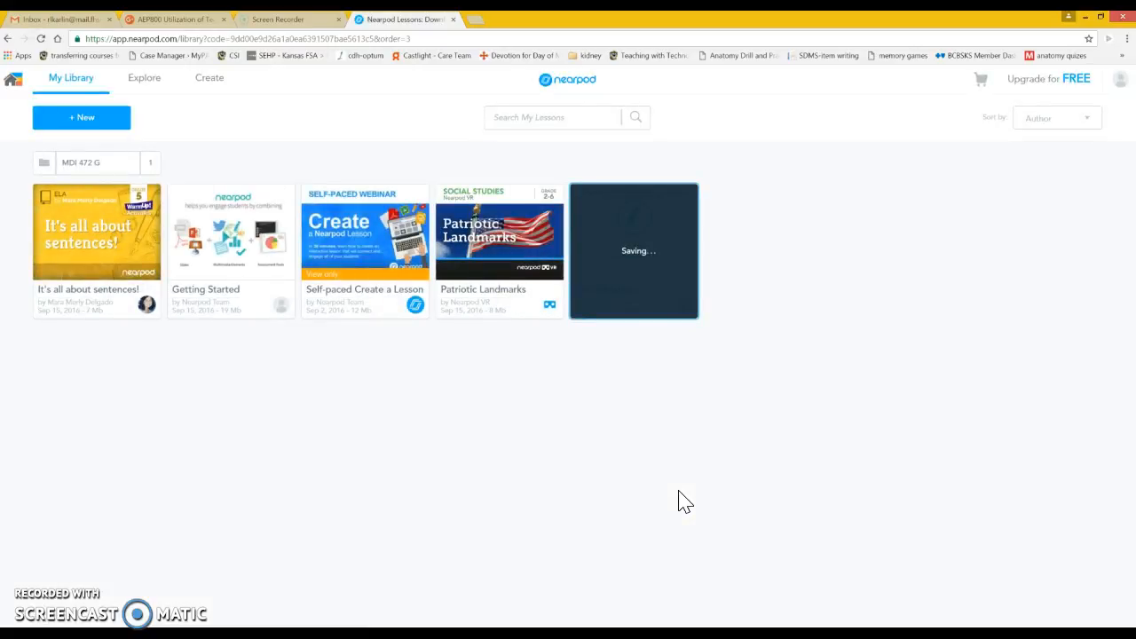
- Launch Aorta Review as a live lesson and advance from the Draw It activity past the ultrasound slide to the quiz
mouse_move(646, 273)
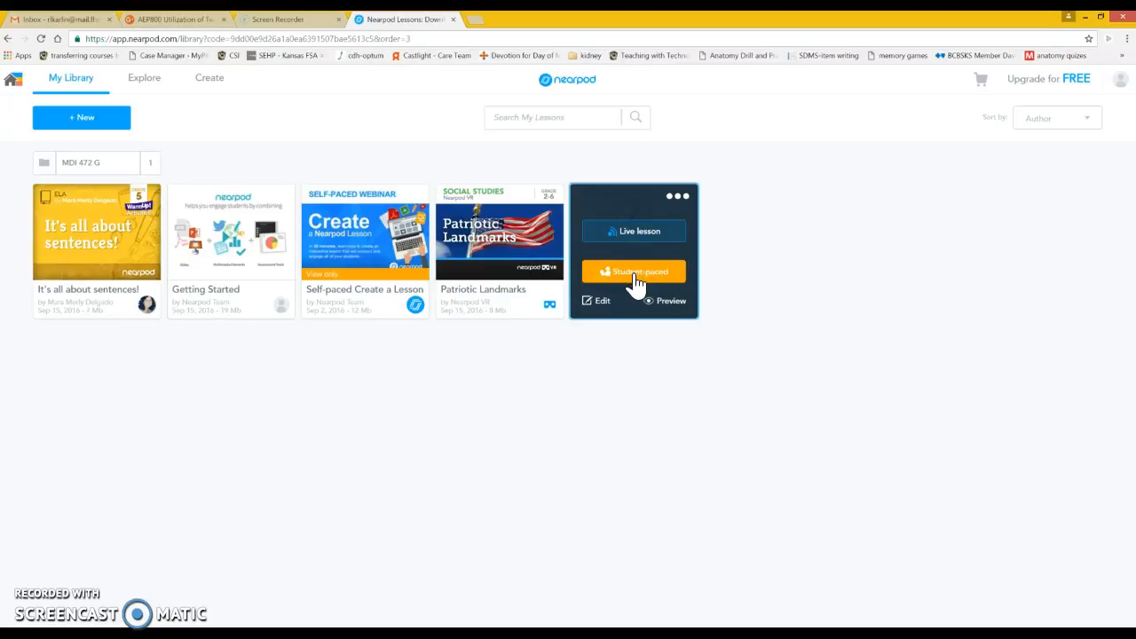
left_click(639, 236)
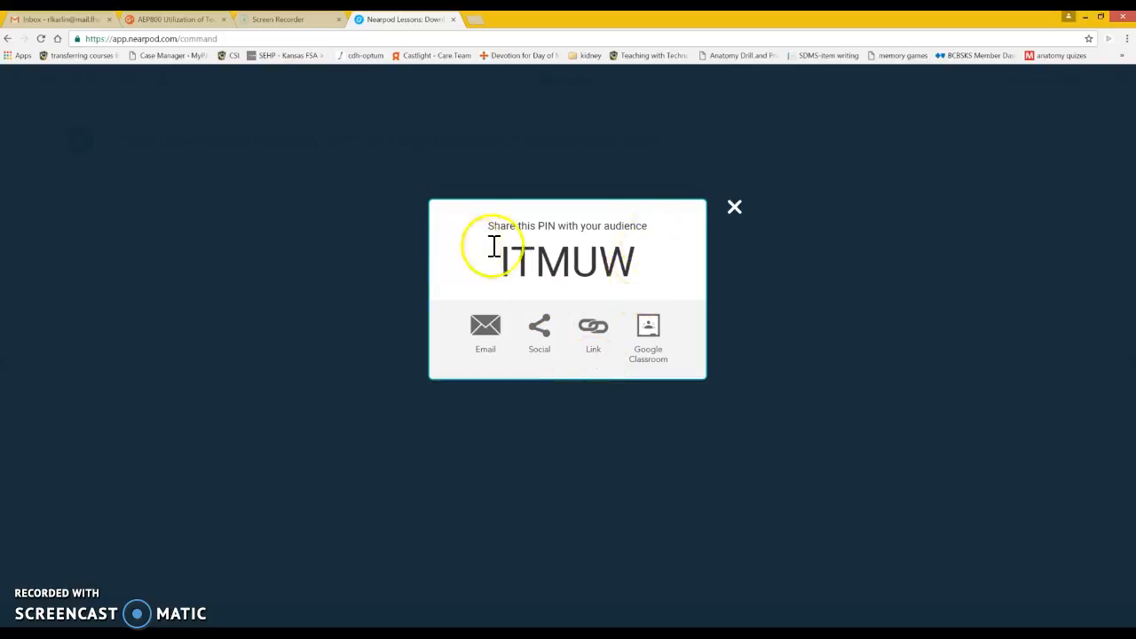
left_click(734, 205)
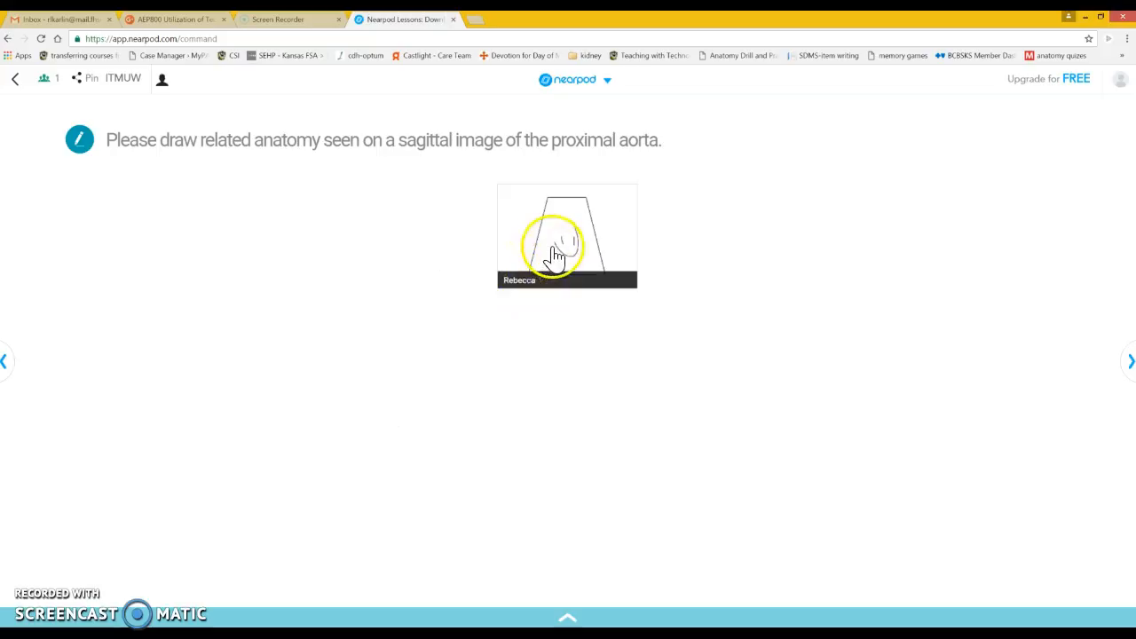
left_click(1129, 364)
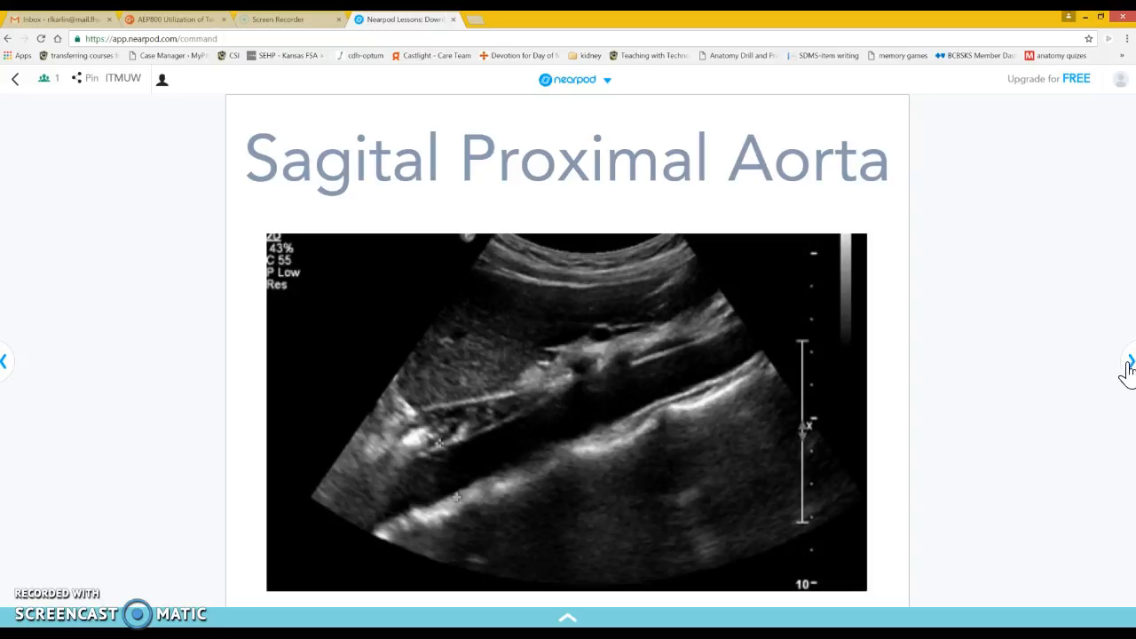
left_click(1130, 363)
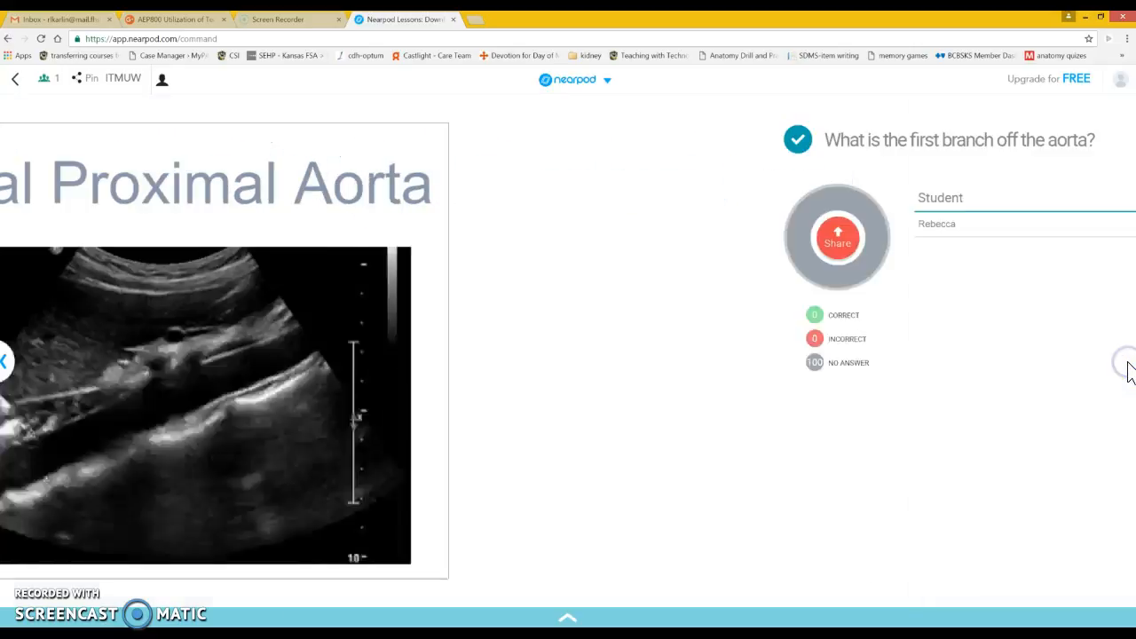